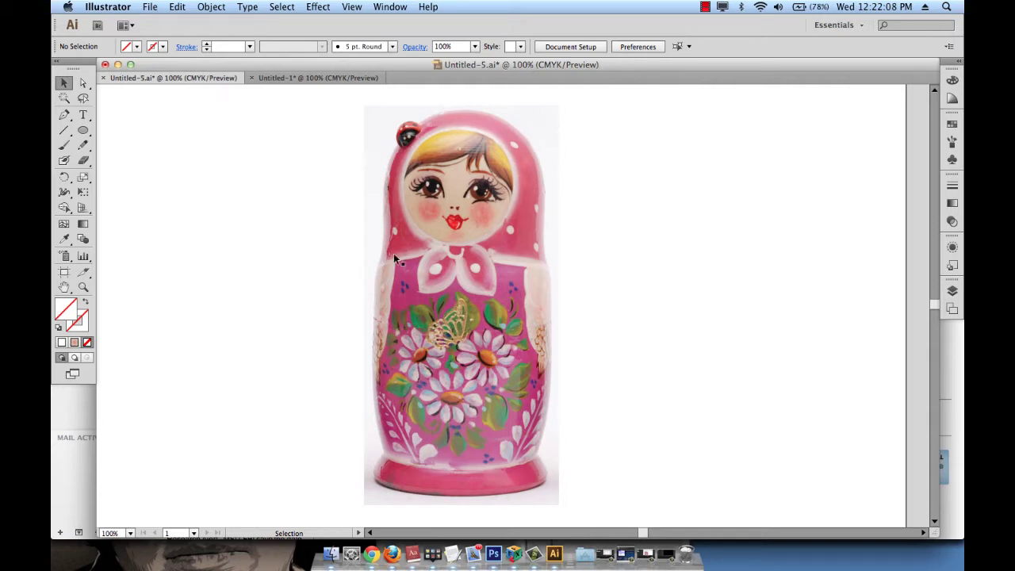
Step: Select the traced doll outline, view it in Outline mode, then switch back to Preview
left_click(545, 260)
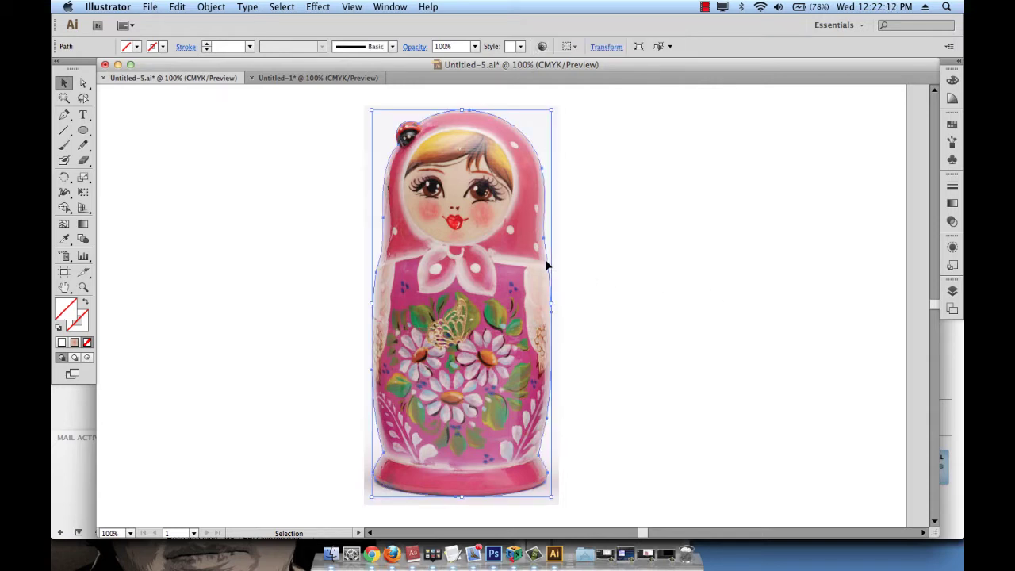
key("super+y")
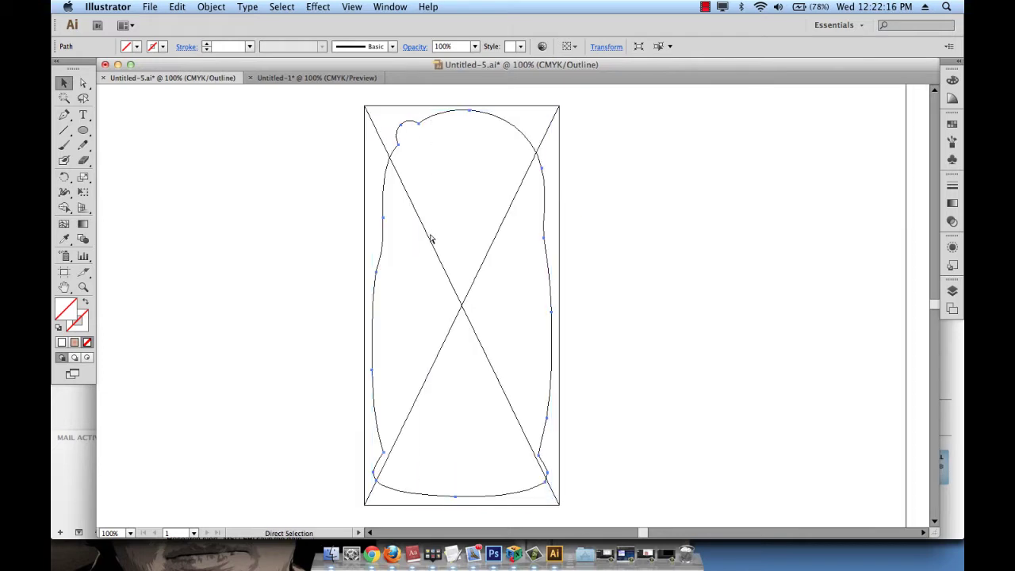
key("super+y")
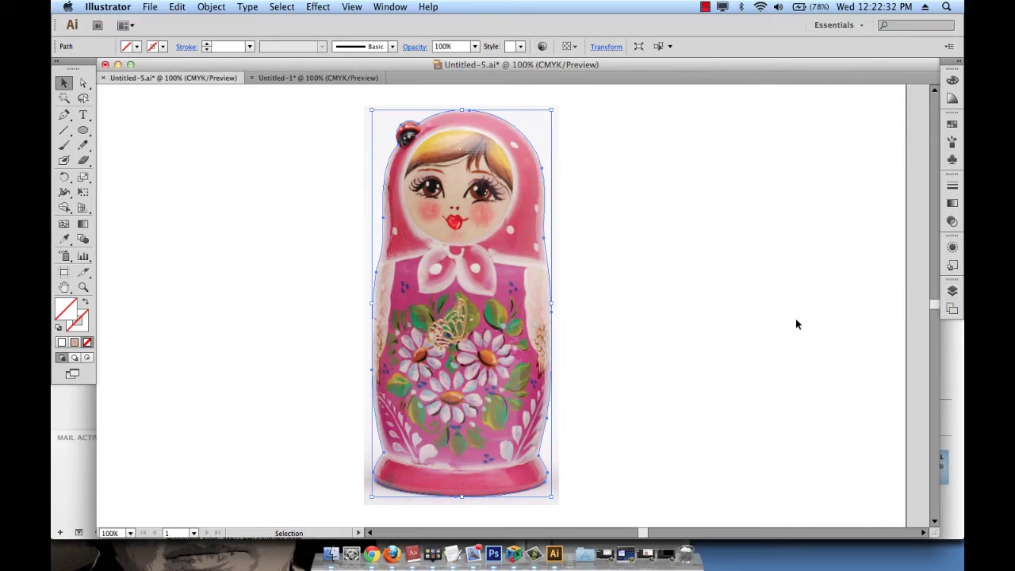
left_click(387, 7)
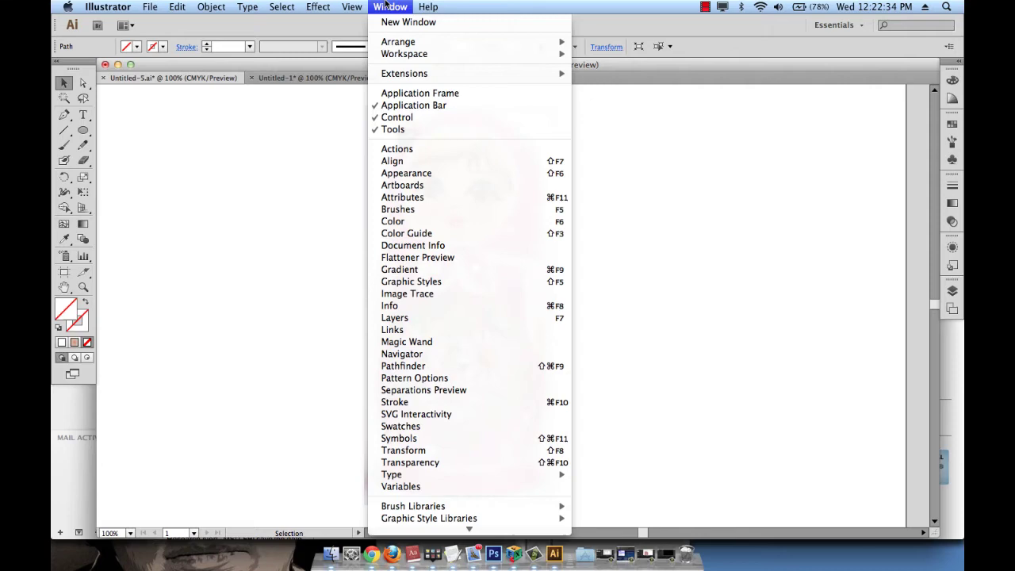
left_click(236, 181)
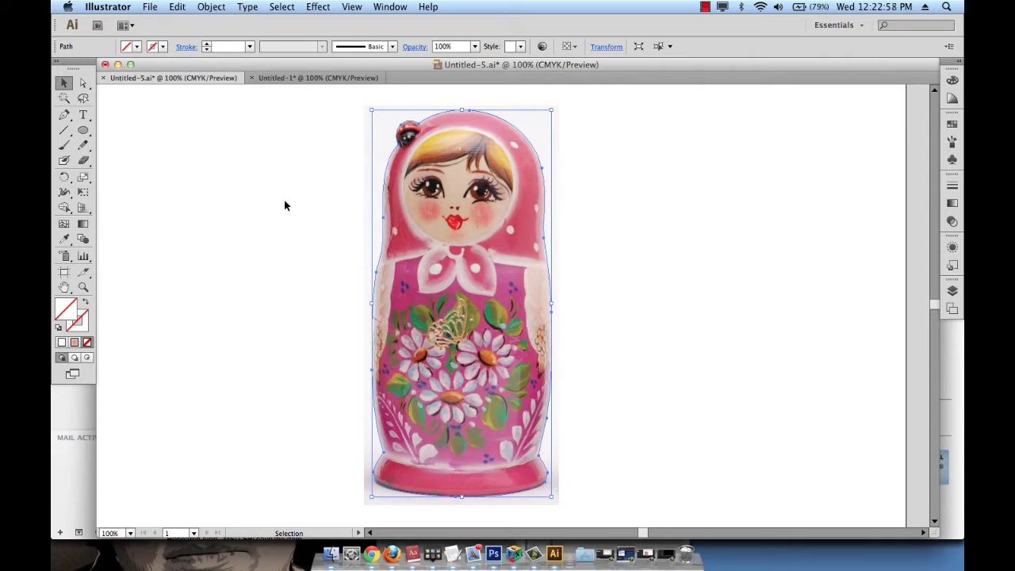
left_click(218, 6)
mouse_move(224, 34)
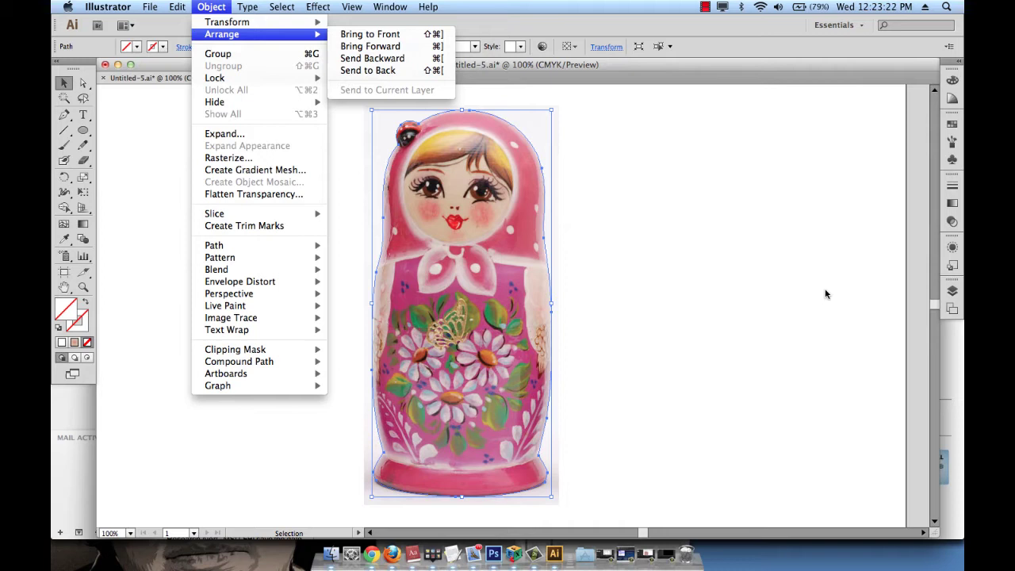
left_click(661, 184)
scroll(661, 185, "right", 1)
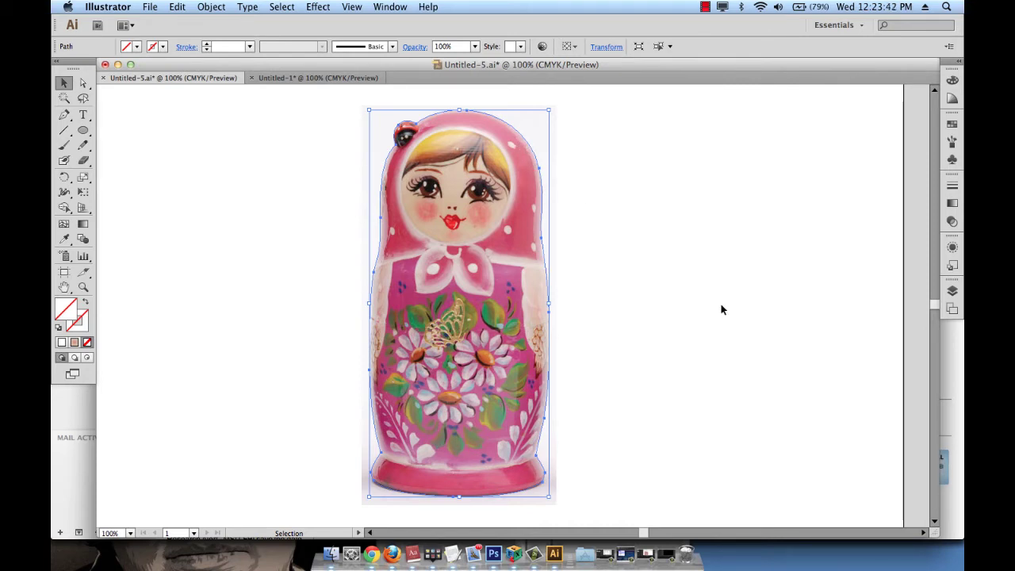
Step: Show the Layers panel and expand Layer 1 to reveal the traced path and linked image
left_click(952, 291)
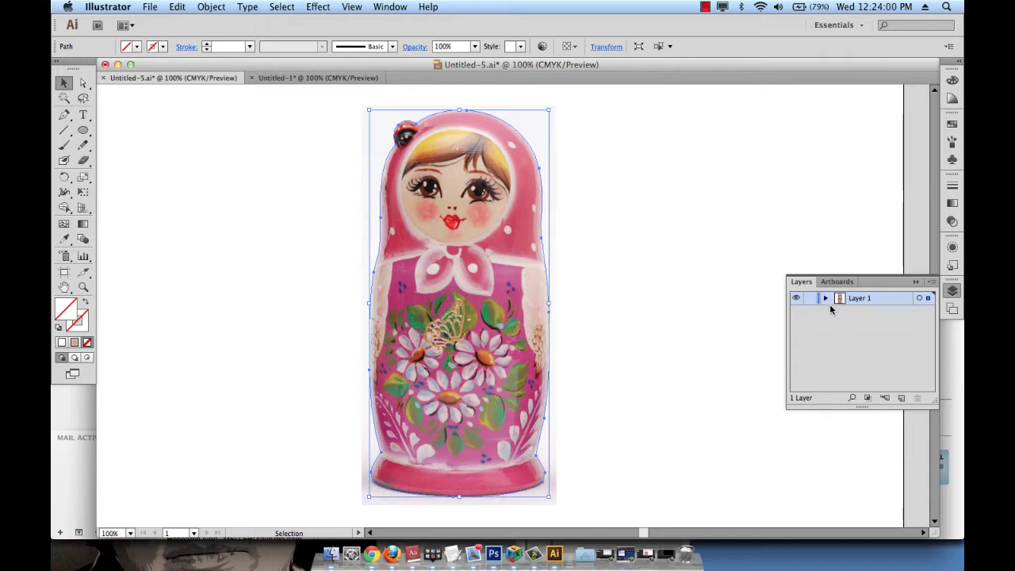
left_click(825, 298)
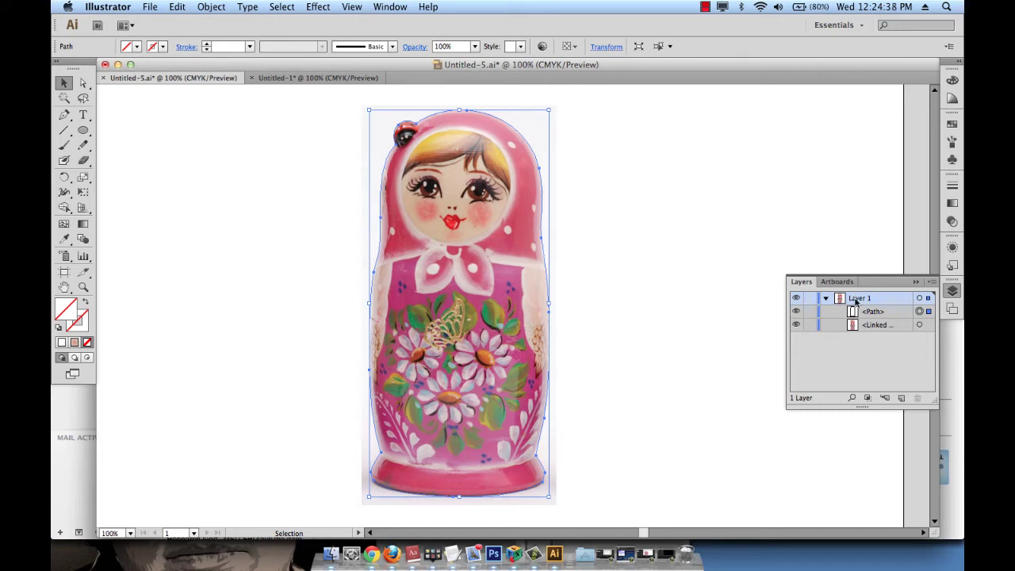
left_click(825, 298)
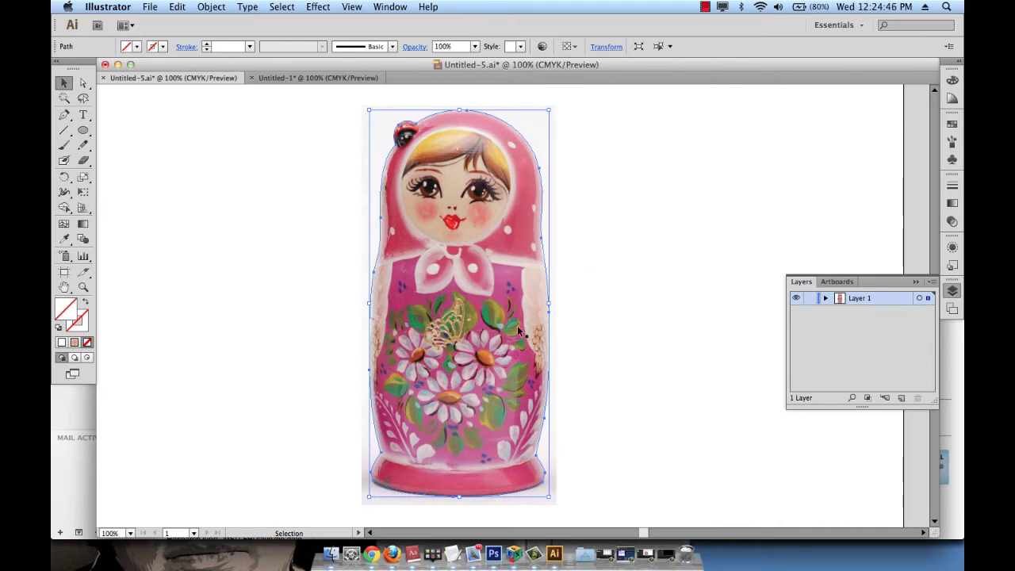
left_click(826, 299)
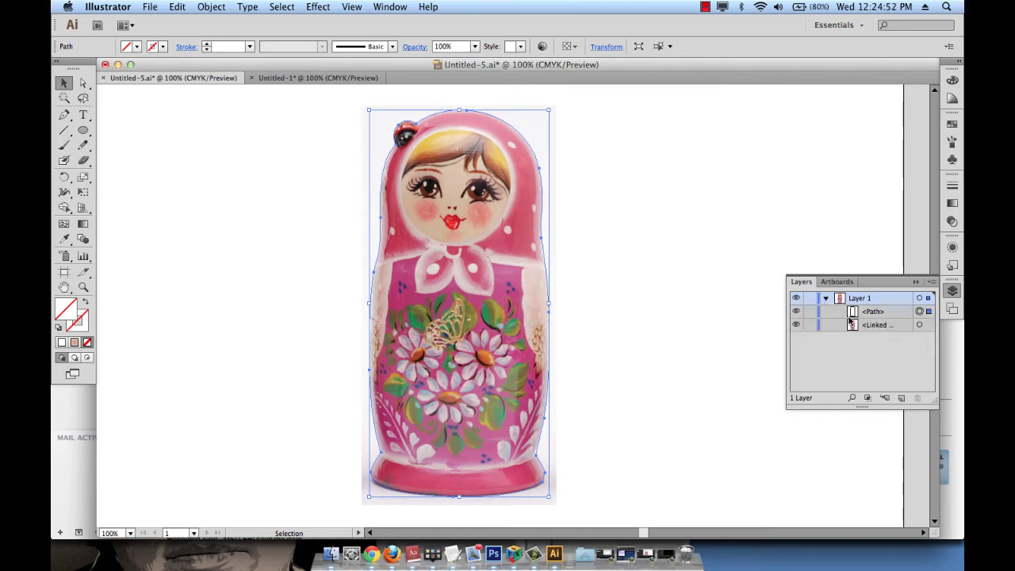
left_click(870, 313)
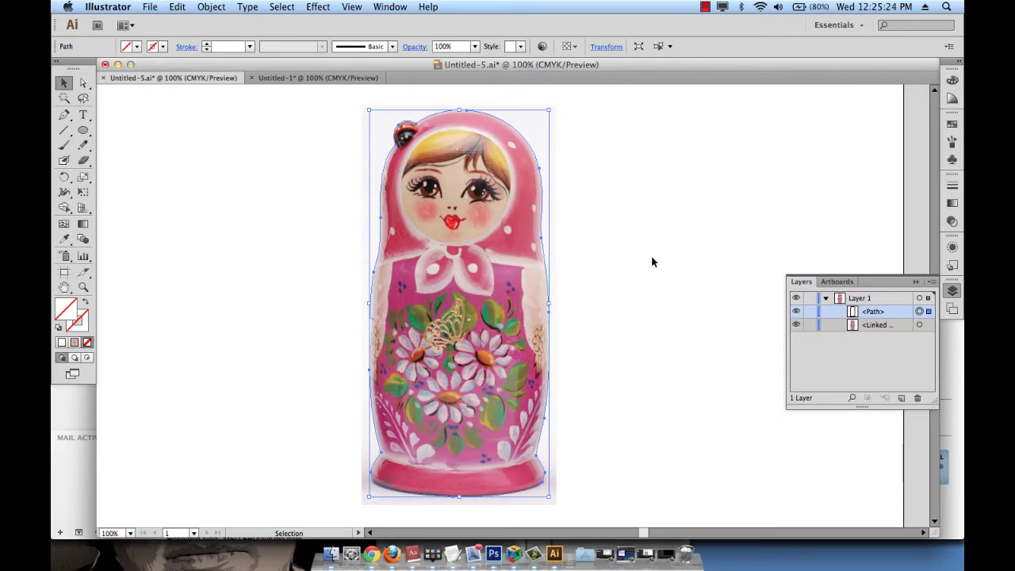
left_click(853, 301)
left_click(825, 298)
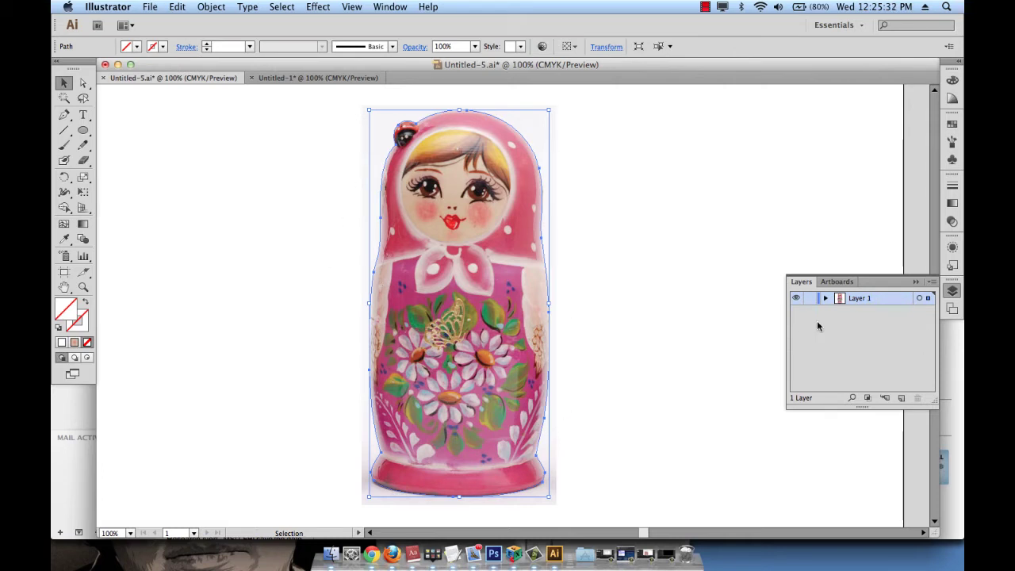
left_click(825, 298)
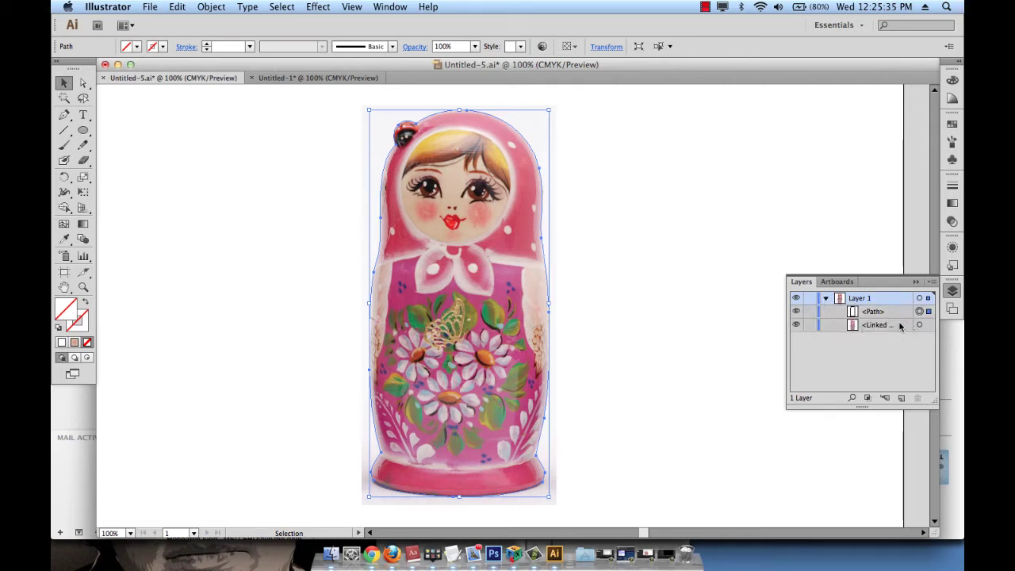
left_click(854, 327)
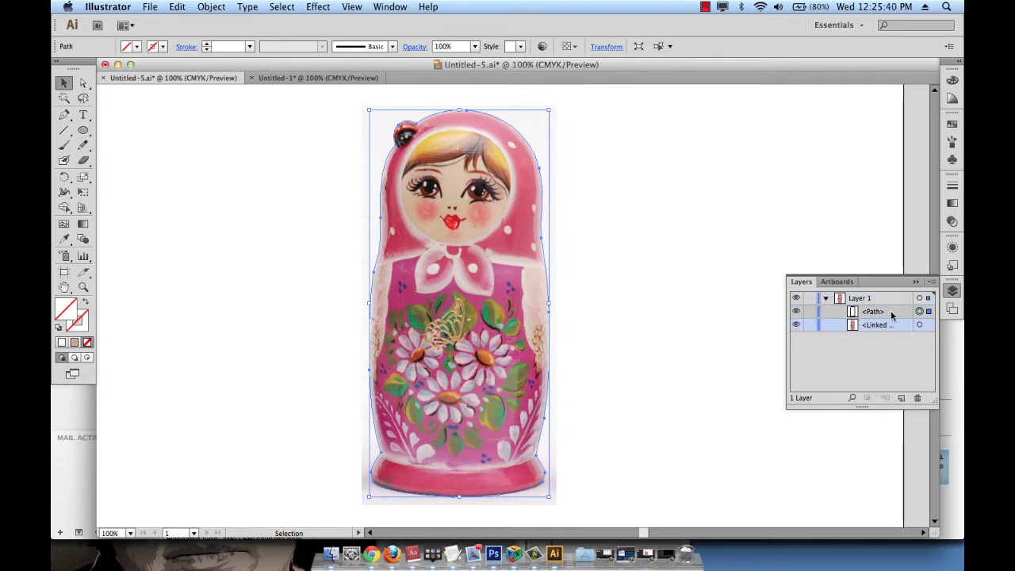
left_click(885, 313)
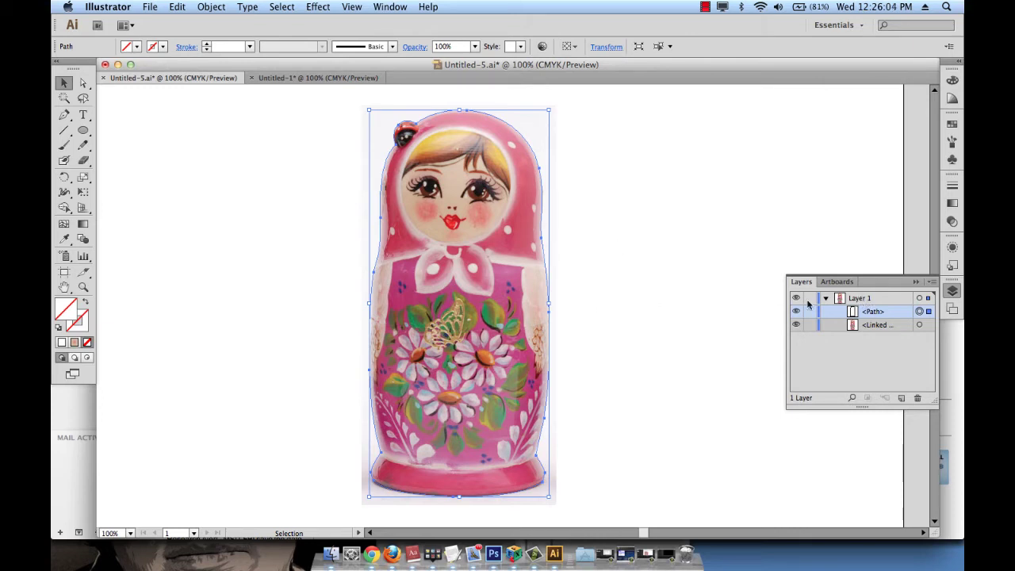
Step: Rename Layer 1 in the Layers panel to 'image'
double_click(860, 298)
type("image")
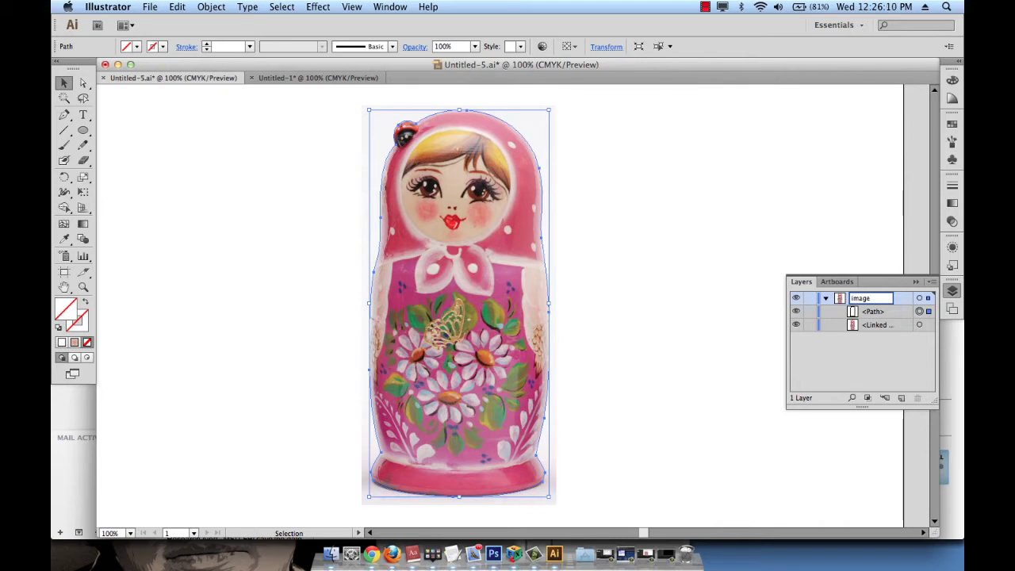
key("Return")
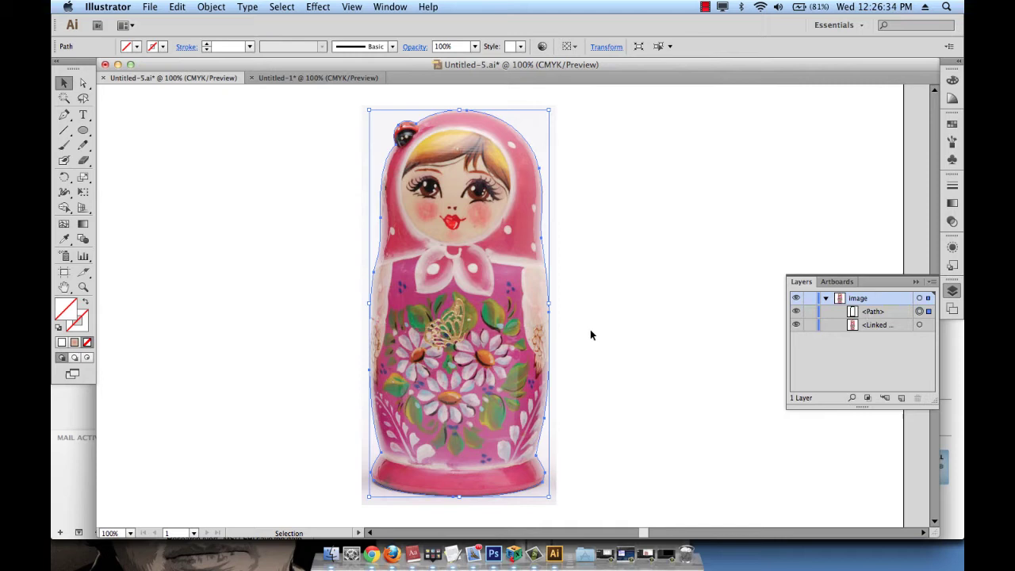
left_click(717, 308)
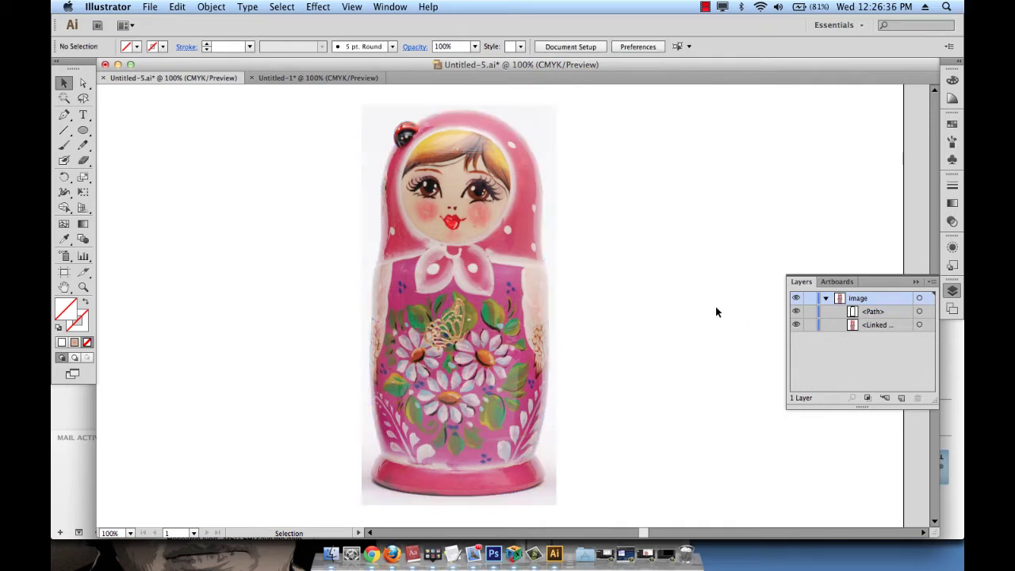
left_click(930, 313)
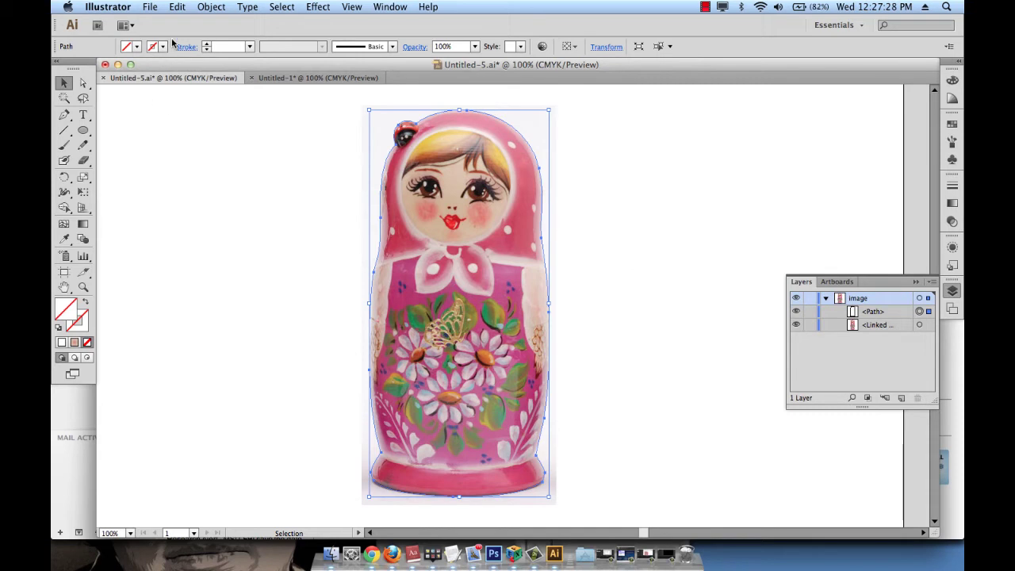
Step: Cut the traced outline from the image layer and paste it in place on a new layer
left_click(176, 6)
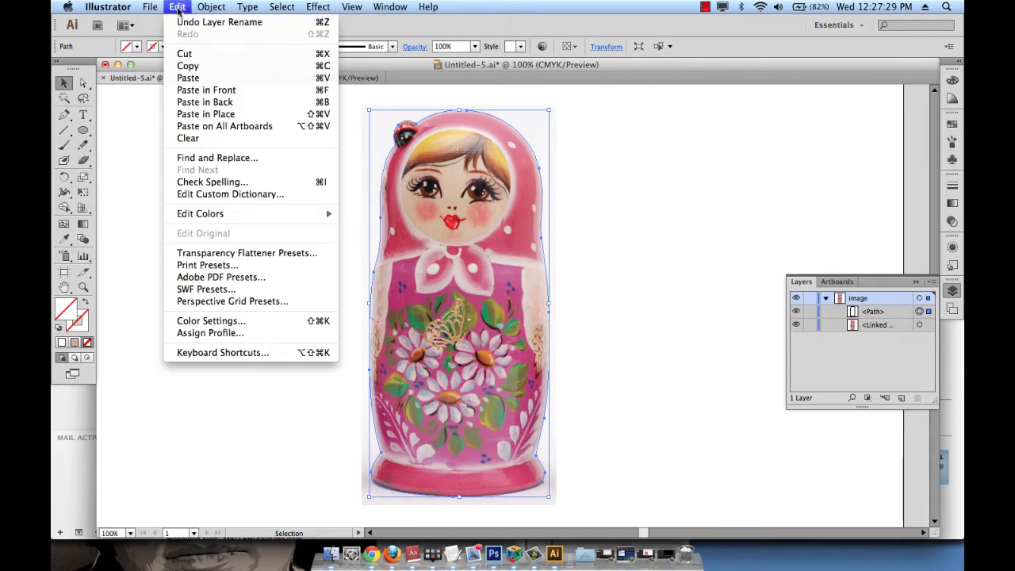
left_click(184, 54)
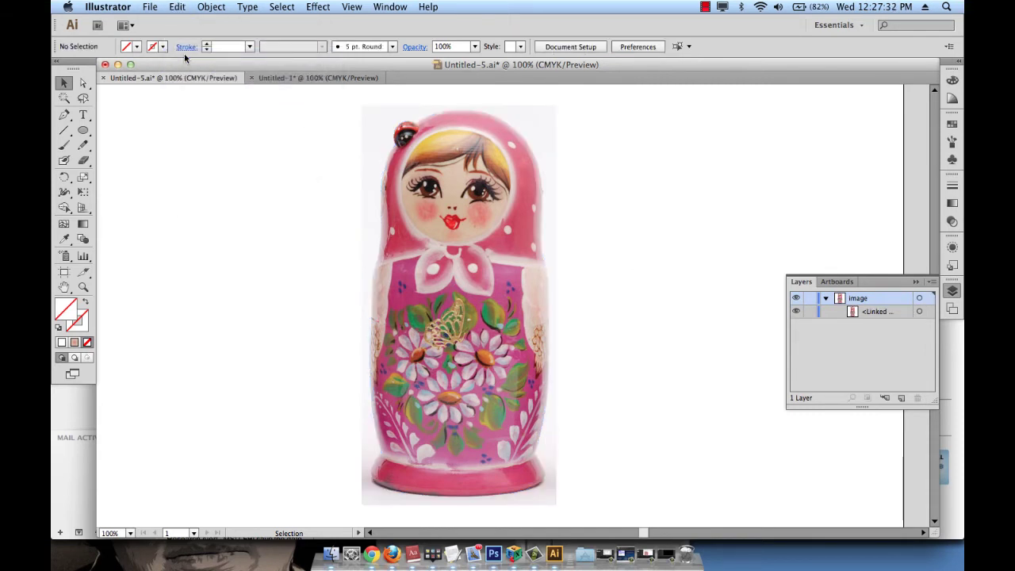
left_click(825, 297)
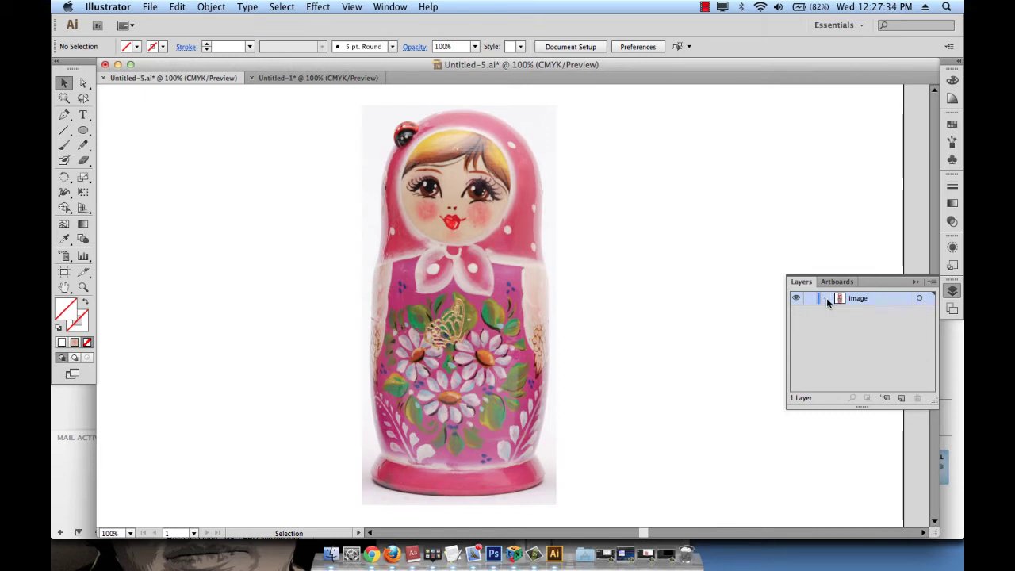
left_click(901, 398)
left_click(178, 6)
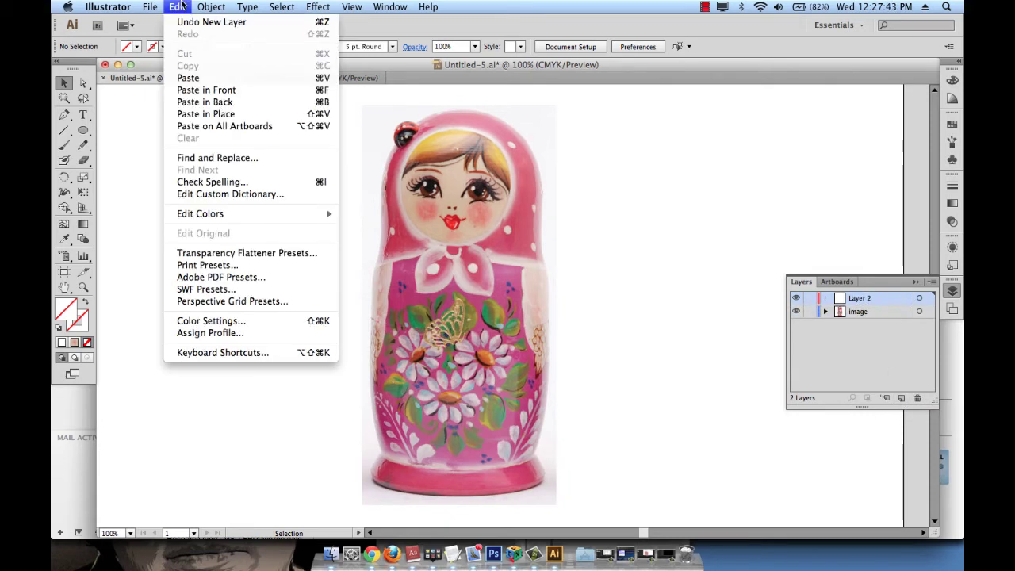
left_click(200, 116)
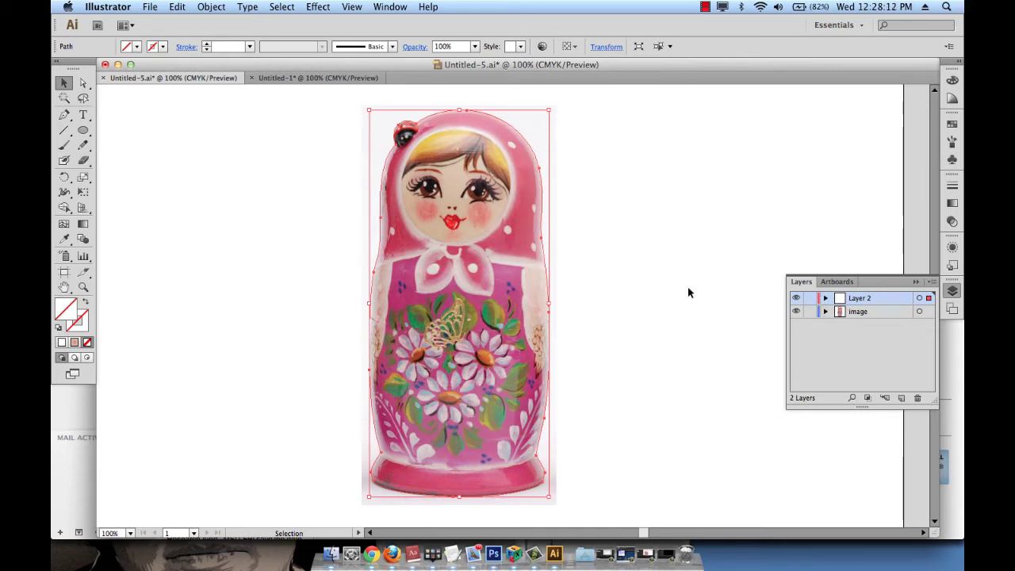
Step: Rename Layer 2 to 'path' and expand then collapse it to check its contents
double_click(861, 298)
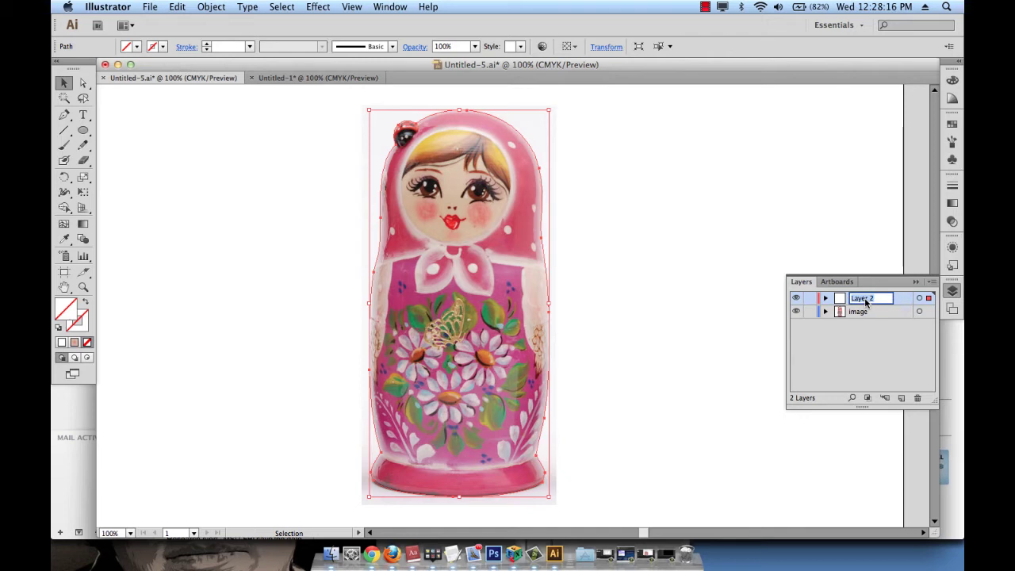
type("path")
key("Return")
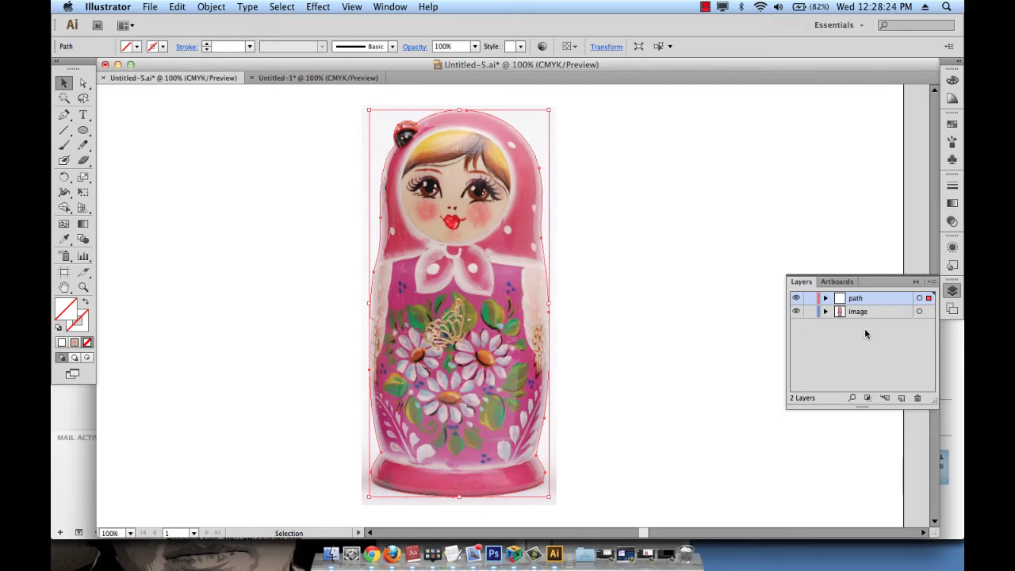
left_click(826, 299)
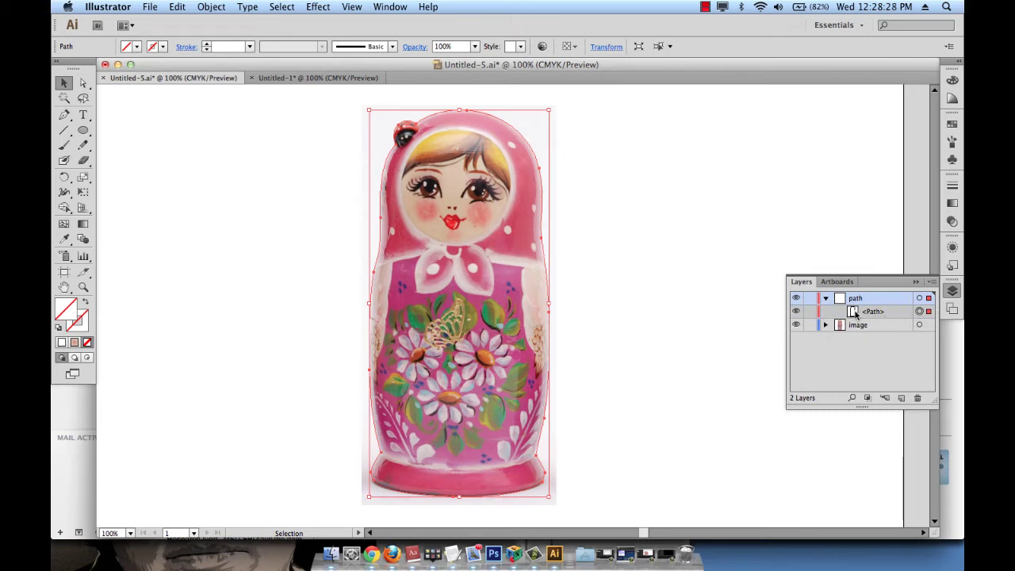
left_click(825, 299)
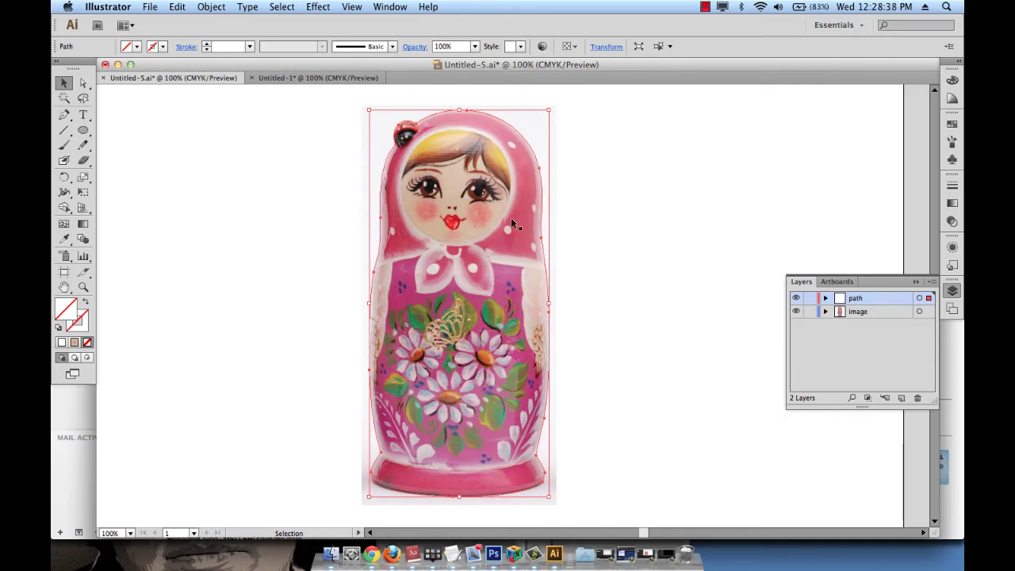
Step: Create Layer 3, rename it 'eye', and drag it below the path layer
left_click(902, 398)
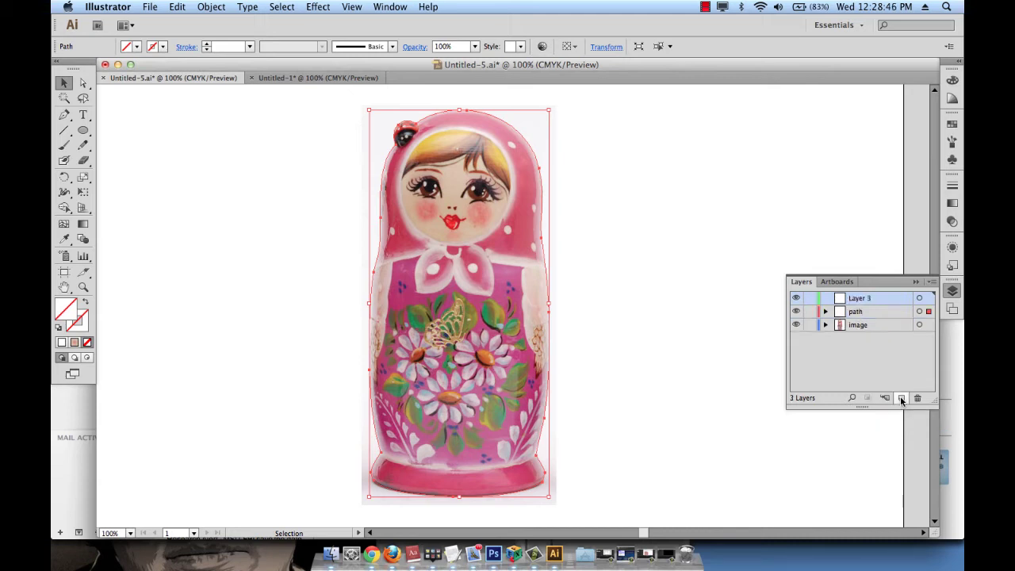
double_click(862, 299)
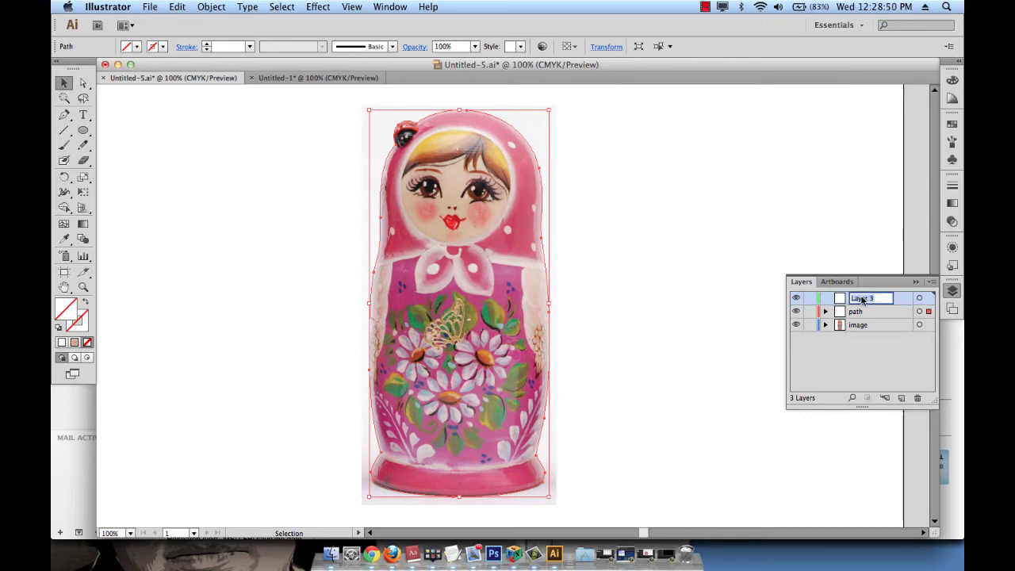
type("eye")
key("Return")
left_click_drag(872, 296, 878, 313)
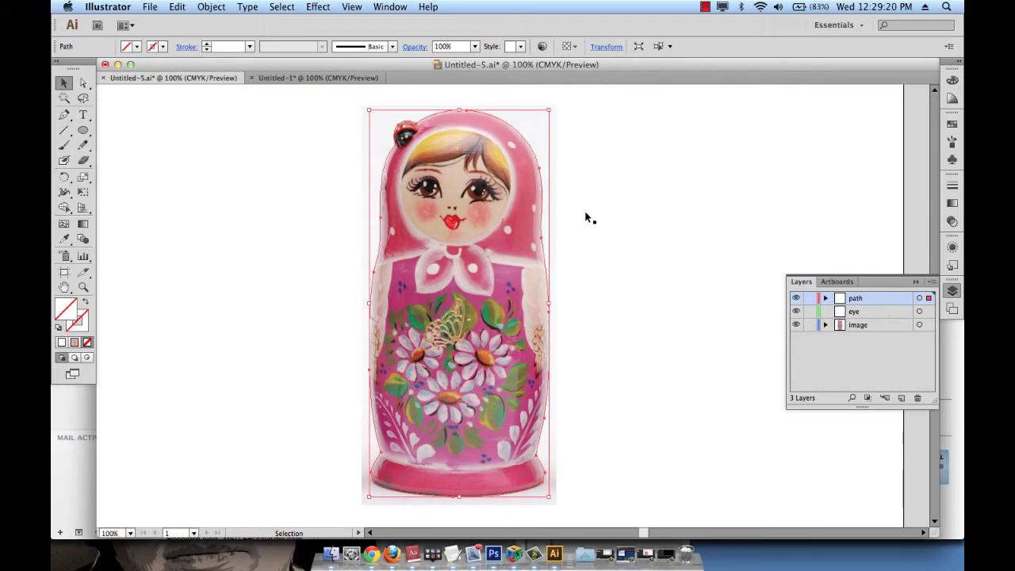
Step: Zoom with a marquee around the doll's right eye to about 623%
key("super+space")
left_click_drag(436, 161, 542, 230)
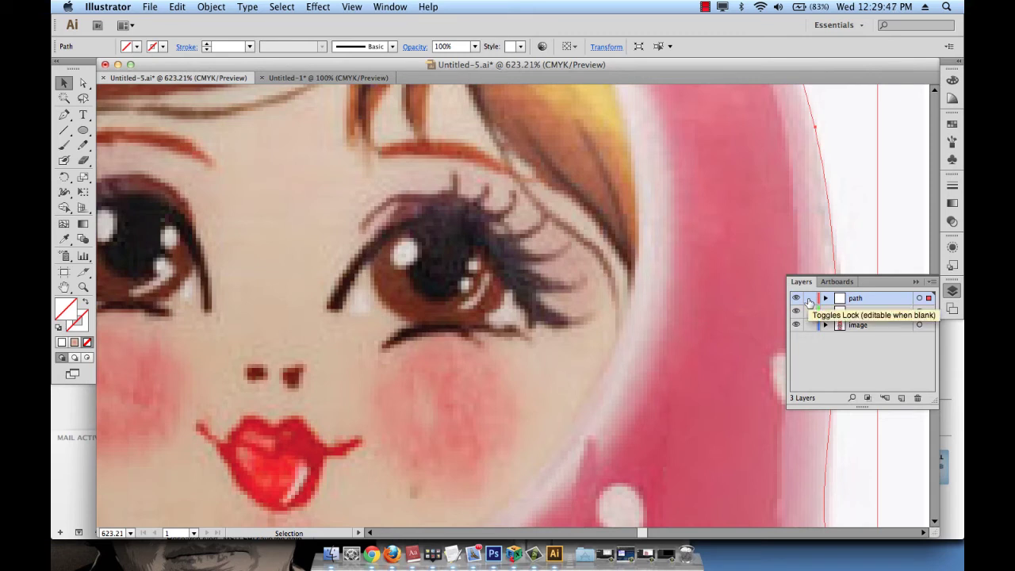
Step: Lock the path and image layers in the Layers panel
left_click(809, 300)
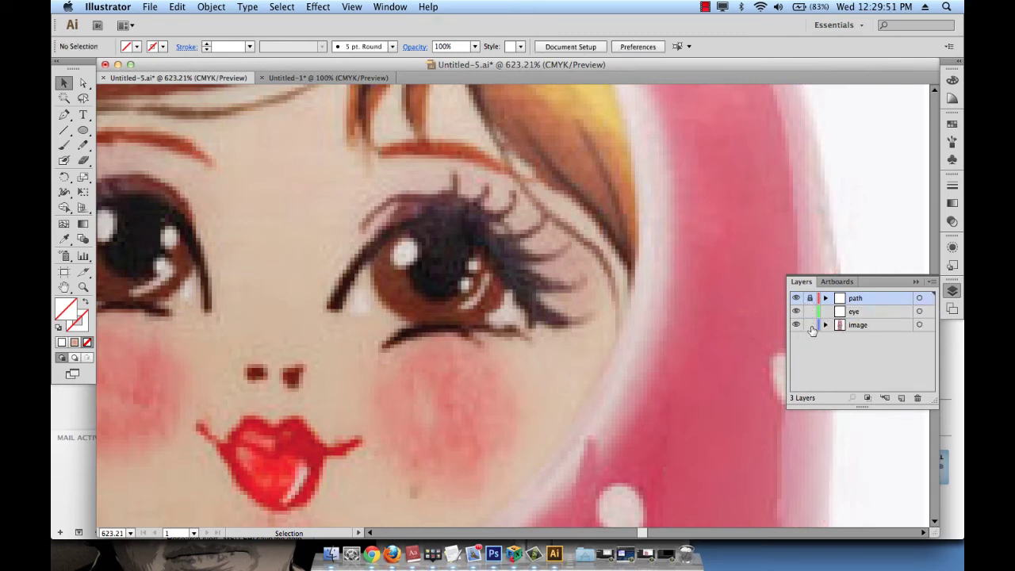
left_click(810, 325)
Step: On the eye layer, start a Pen outline at the eyelid's inner end around the first lash
left_click(874, 308)
left_click(66, 117)
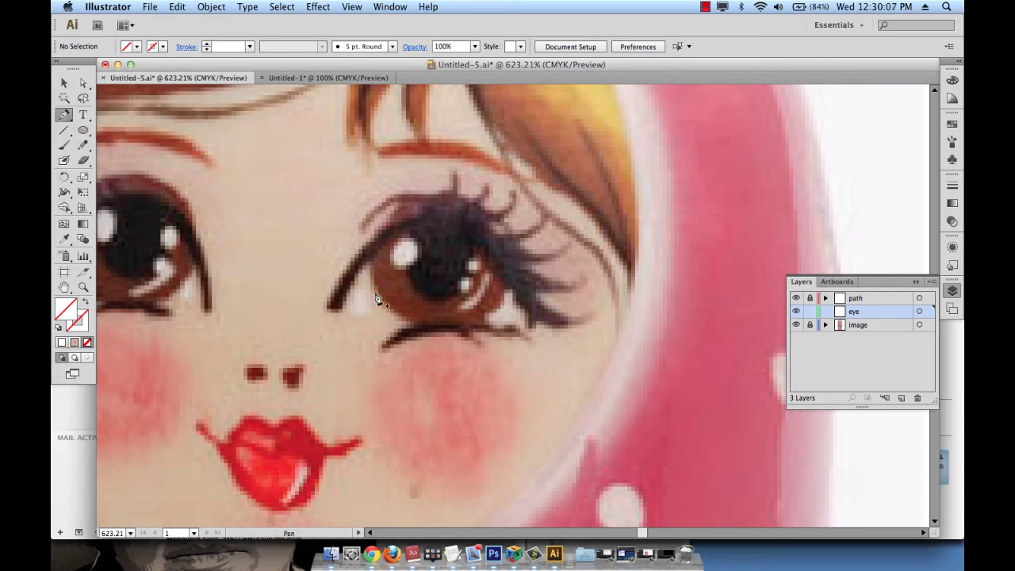
left_click(419, 214)
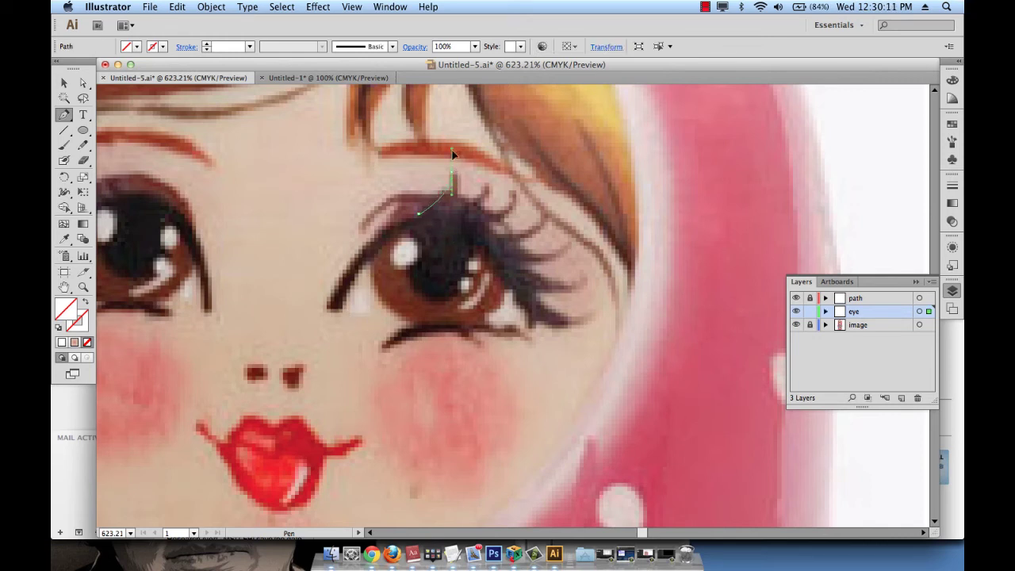
left_click_drag(452, 153, 452, 138)
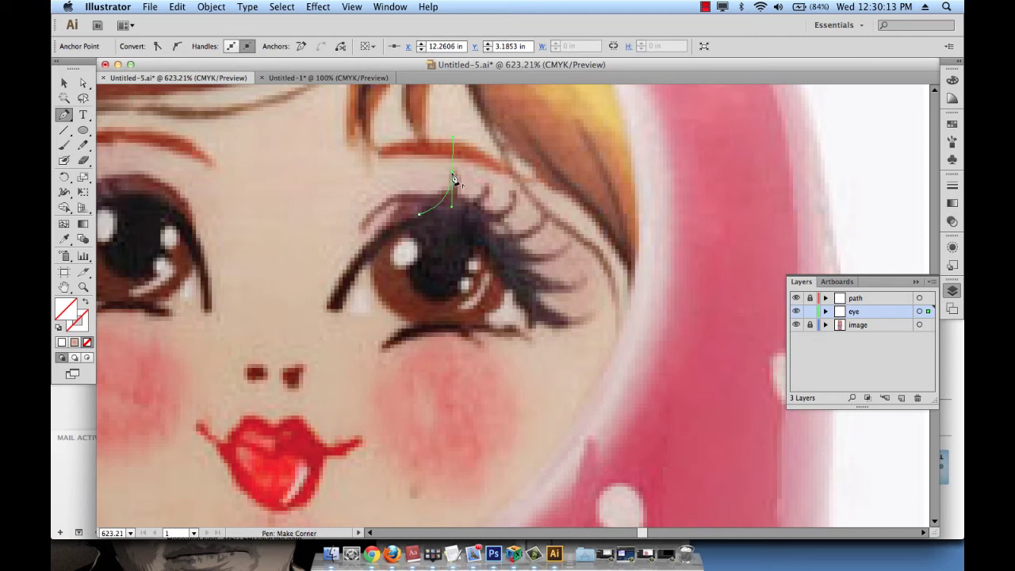
left_click(454, 178)
mouse_move(457, 208)
left_mouse_down()
mouse_move(462, 222)
mouse_move(495, 168)
mouse_move(464, 225)
mouse_move(472, 221)
left_mouse_up()
left_click_drag(512, 193, 524, 166)
left_click_drag(492, 224, 465, 227)
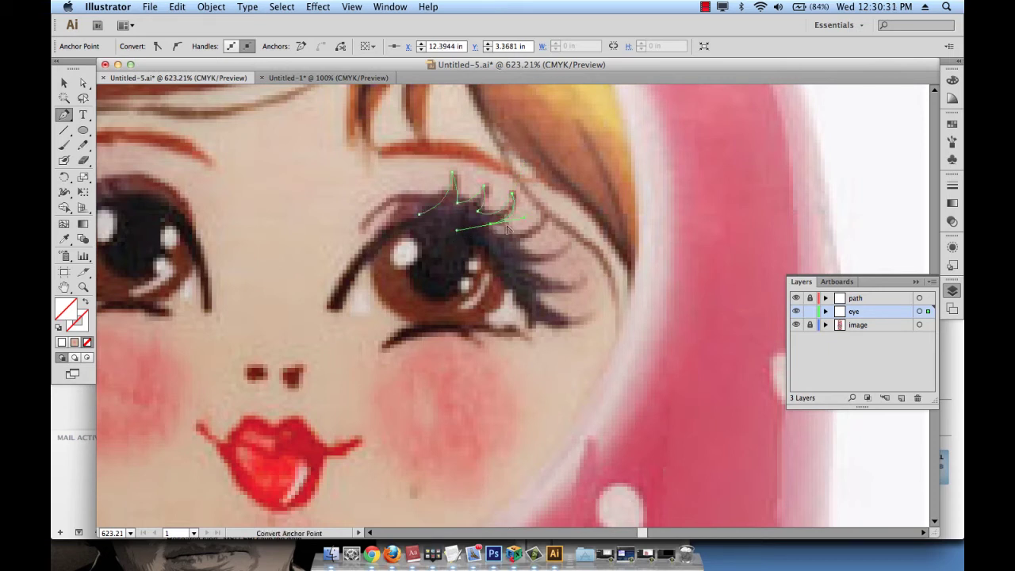
Step: Continue the lash outline with sharp-corner tips around the next two lashes
left_click_drag(539, 222, 566, 190)
left_click(539, 225)
left_click_drag(511, 247, 473, 249)
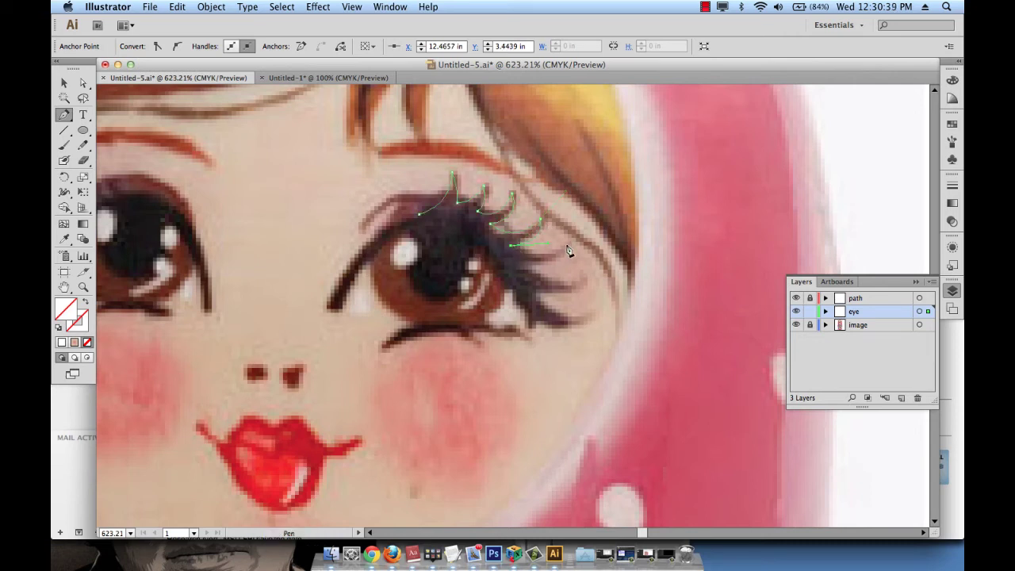
left_click_drag(583, 236, 601, 233)
left_click(567, 247)
left_click_drag(527, 265, 486, 264)
left_click(527, 265)
Step: Trace the outermost lashes and curve back along the eyelid to close the outline
left_click_drag(585, 281, 642, 267)
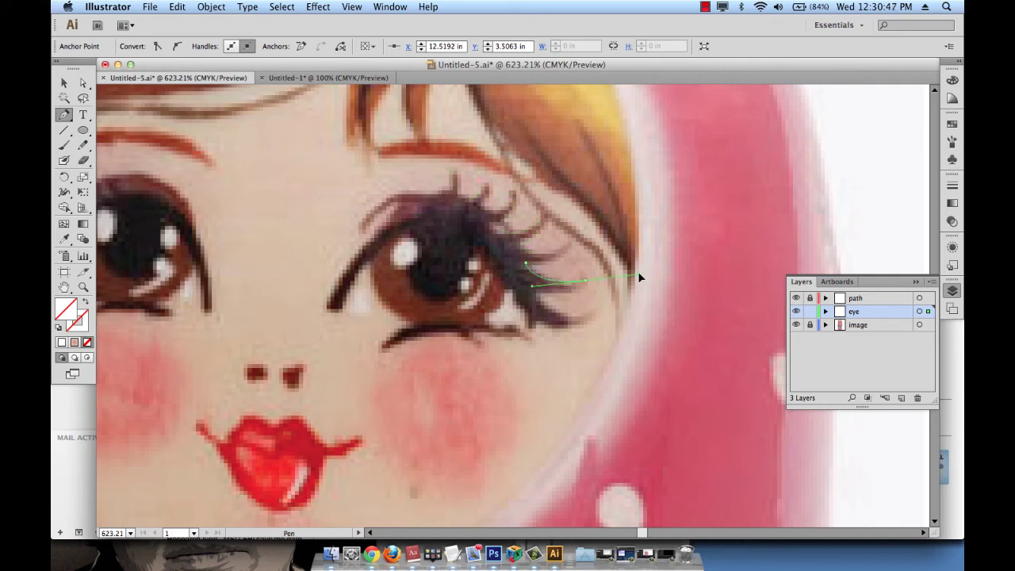
left_click(587, 283)
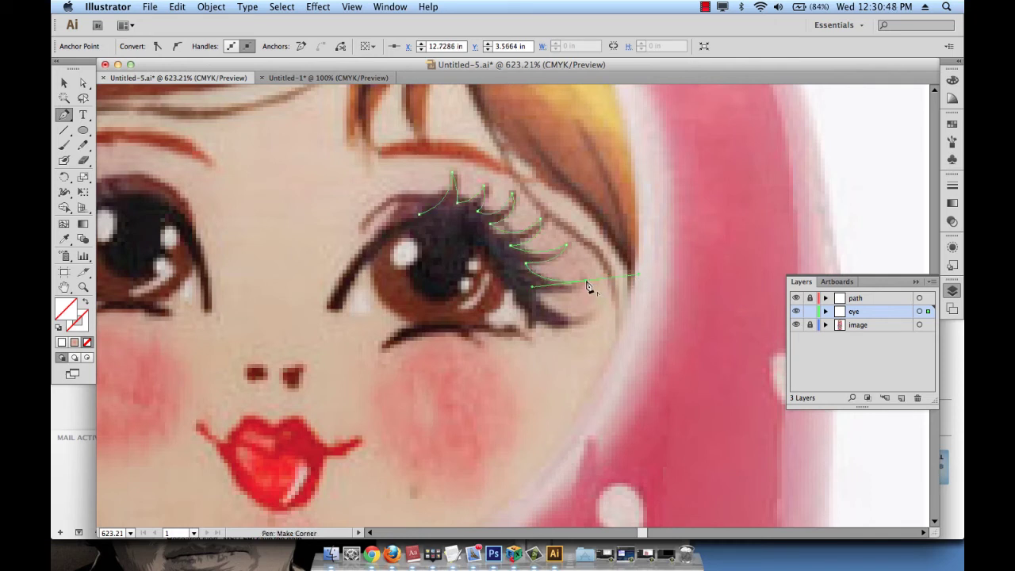
left_click_drag(532, 289, 491, 291)
left_click(532, 290)
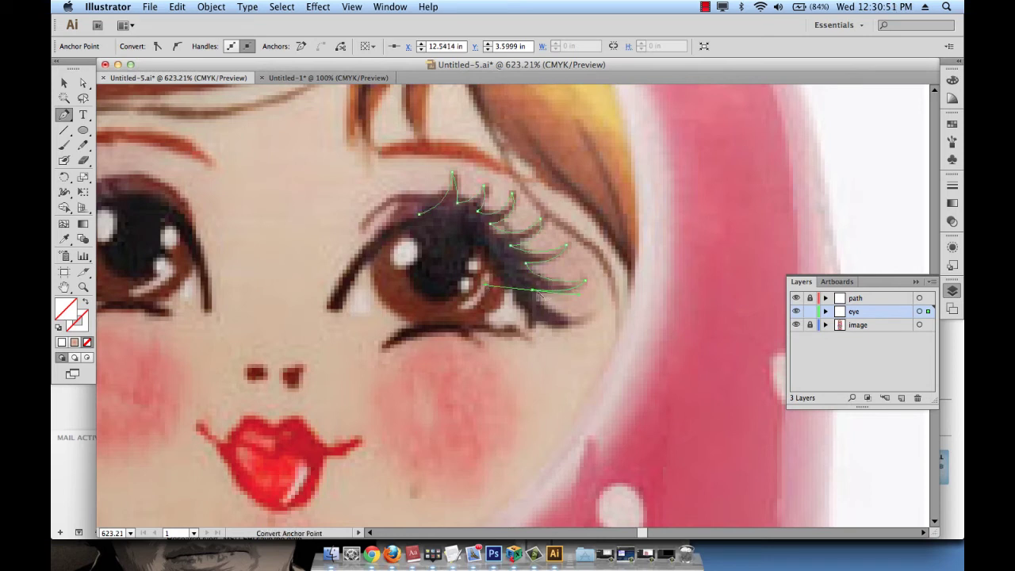
left_click_drag(592, 318, 644, 307)
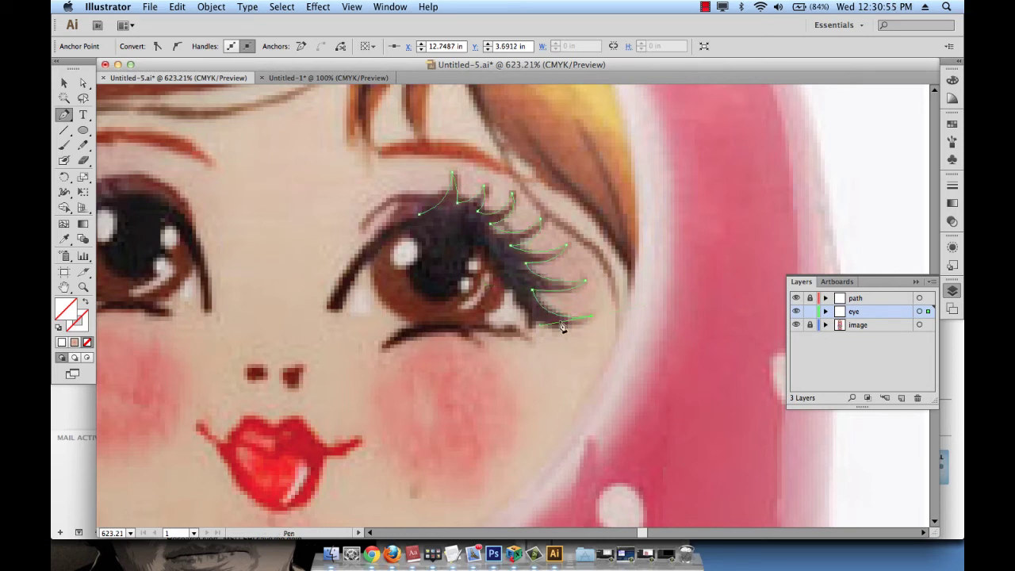
left_click(521, 313, "super")
left_click(514, 312, "super")
key("super+shift+a")
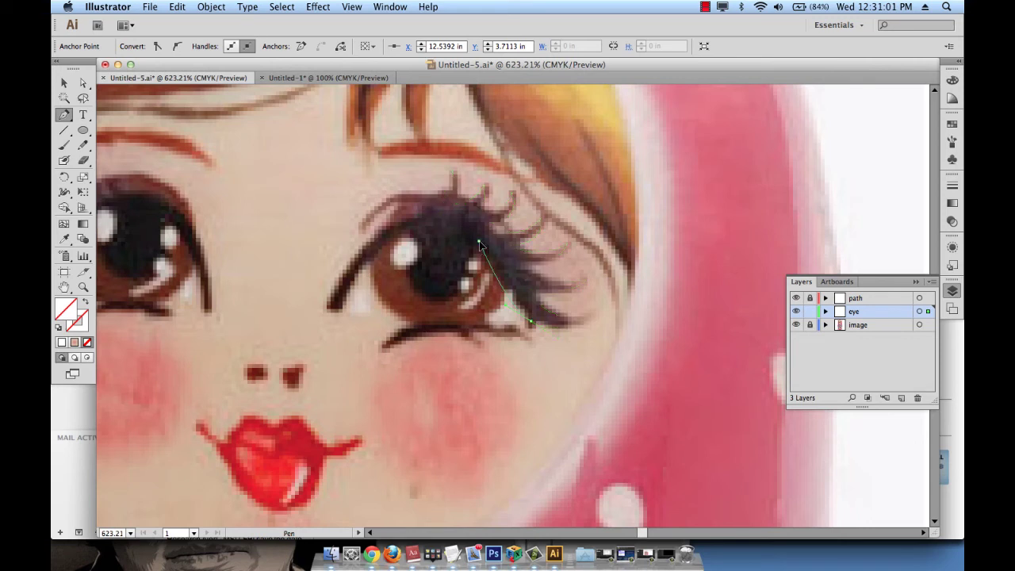
left_click_drag(479, 240, 437, 216)
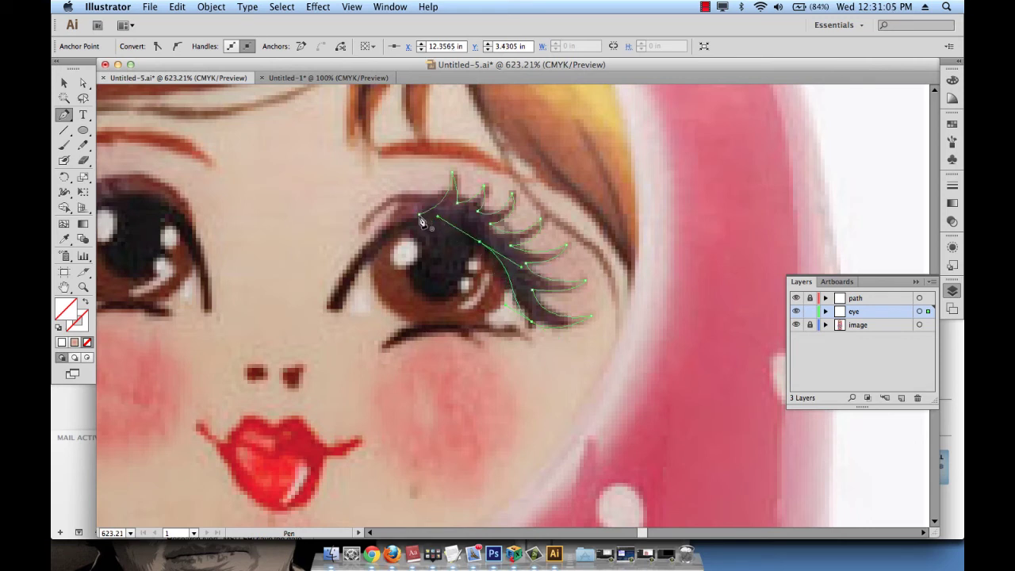
left_click(420, 216)
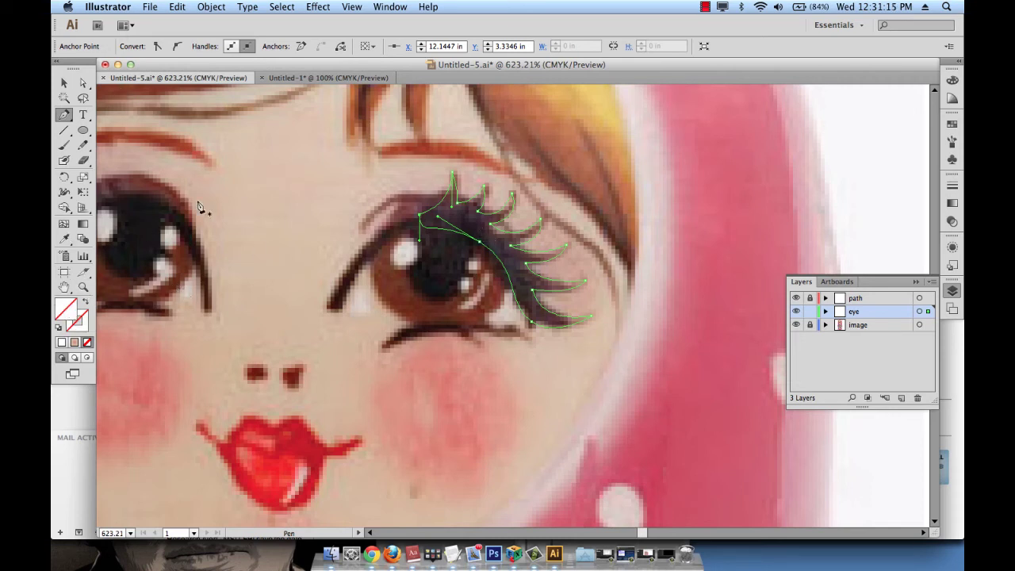
Step: Fill the finished lash shape with black and deselect it
left_click(63, 83)
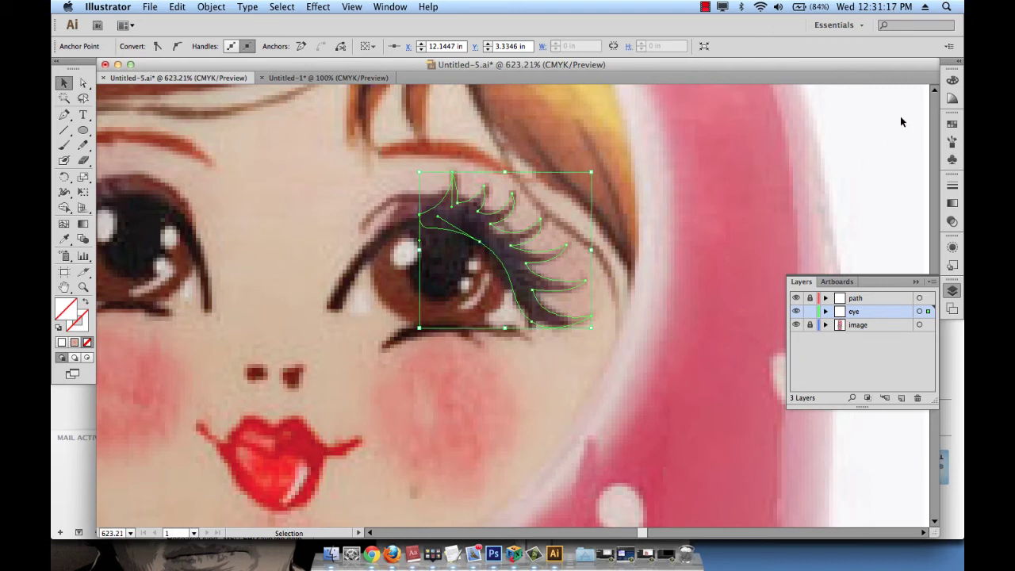
left_click(953, 81)
left_click(803, 87)
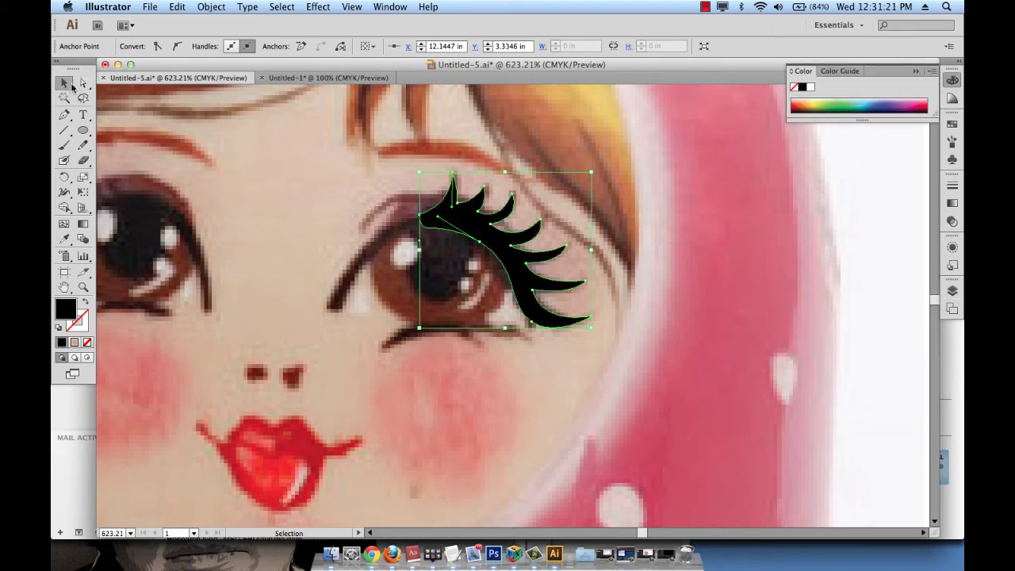
left_click(326, 245)
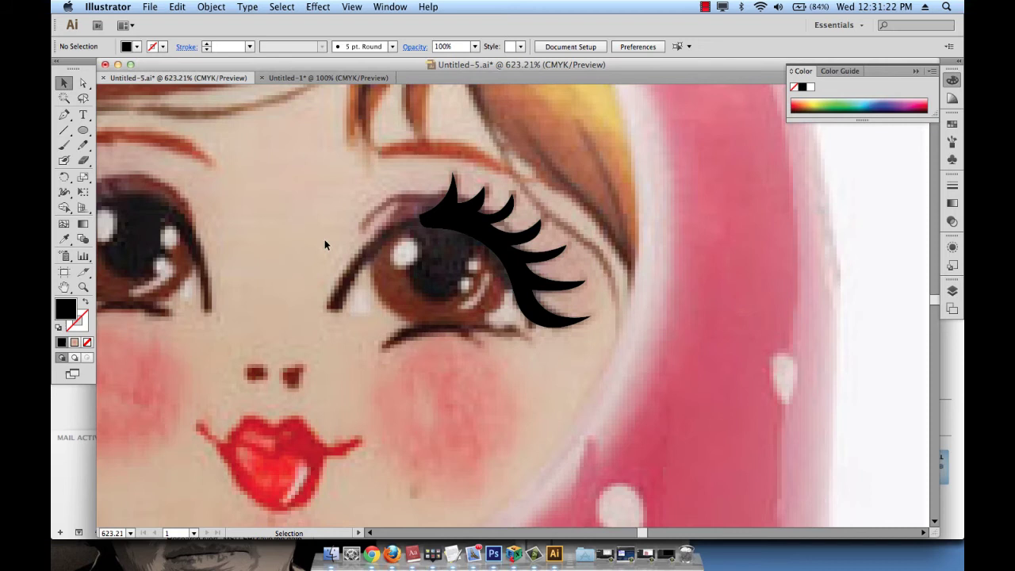
Step: Rename the lash path inside the eye layer to 'lashes' and target the eye layer
left_click(952, 291)
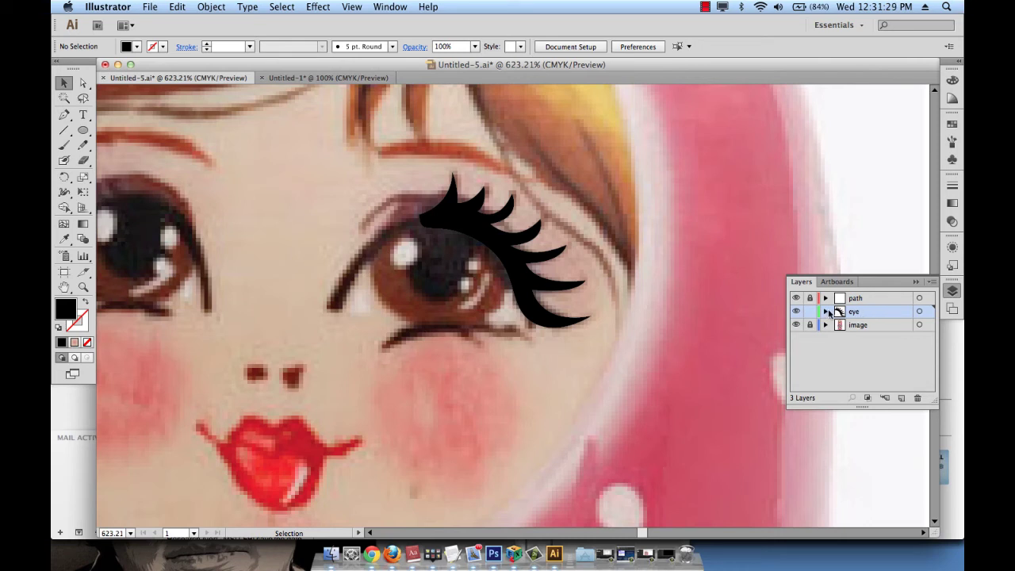
left_click(825, 312)
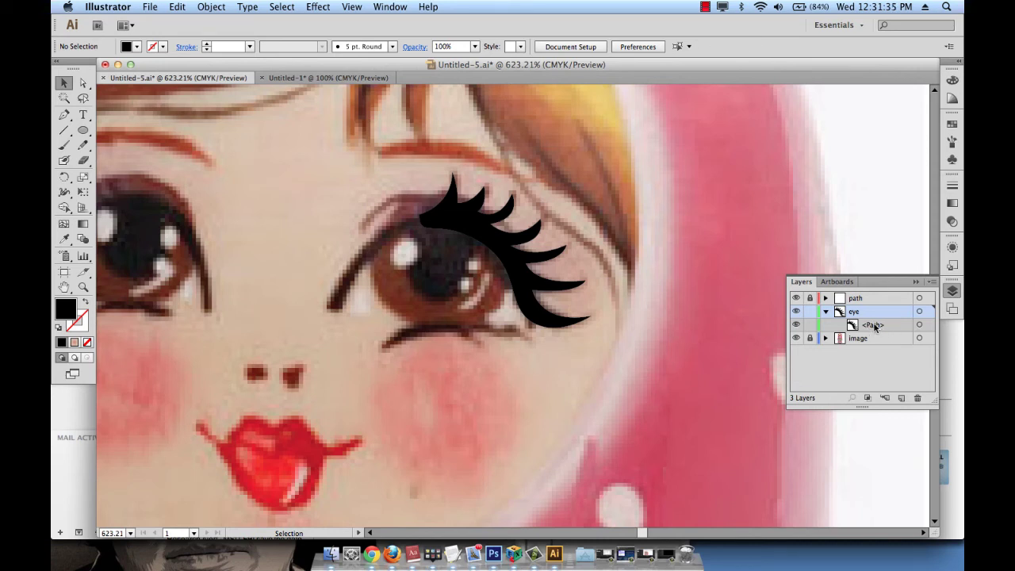
left_click(874, 328)
double_click(875, 328)
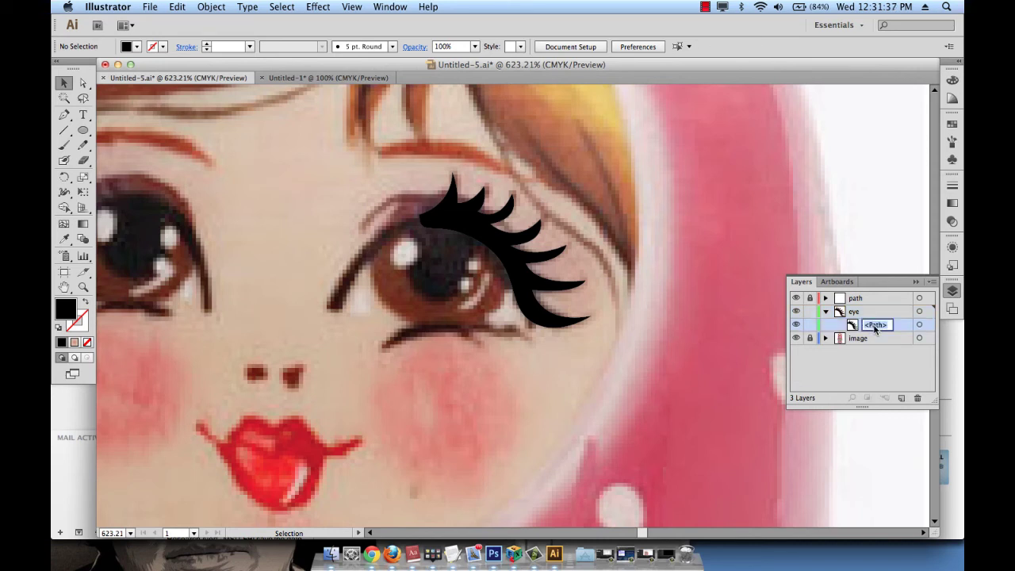
key("BackSpace")
key("Return")
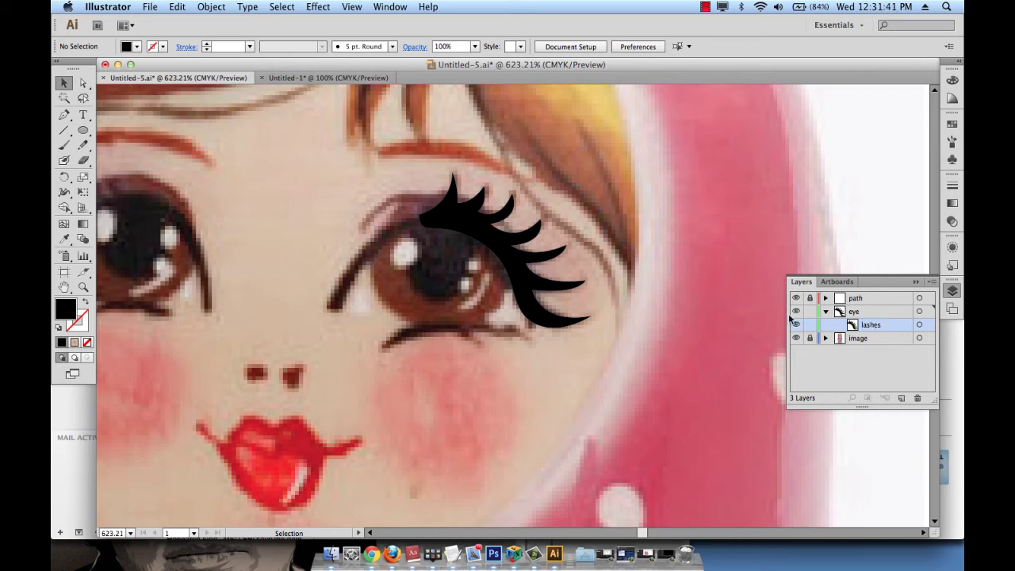
left_click(868, 314)
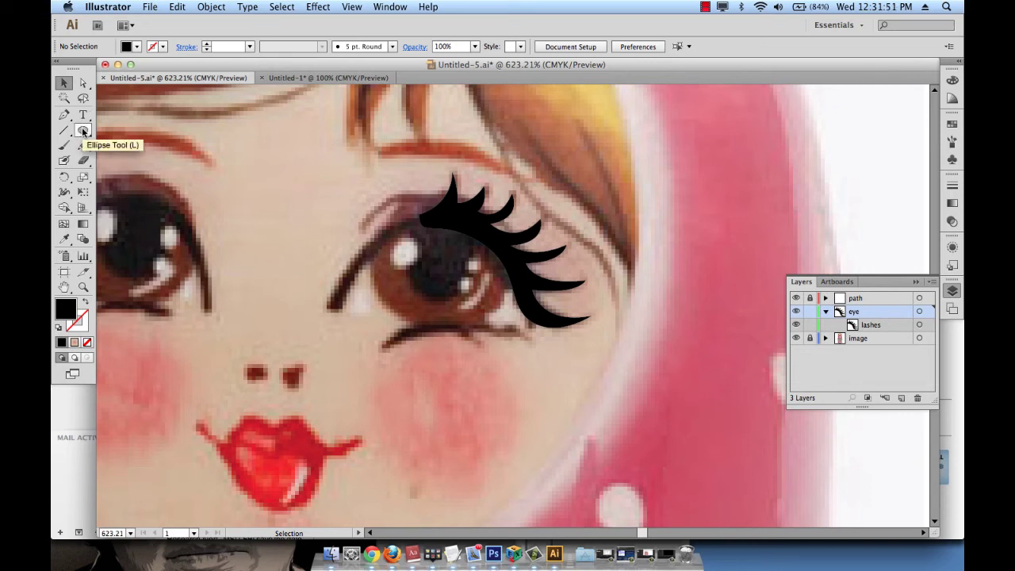
Step: Sample the iris brown from the photo and draw an ellipse over the iris
key("i")
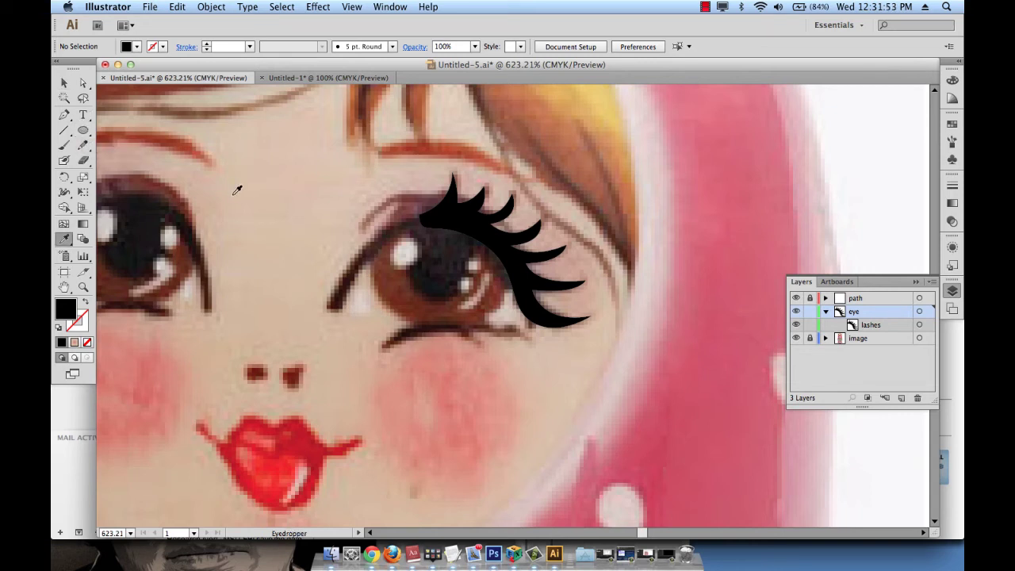
left_click(404, 283)
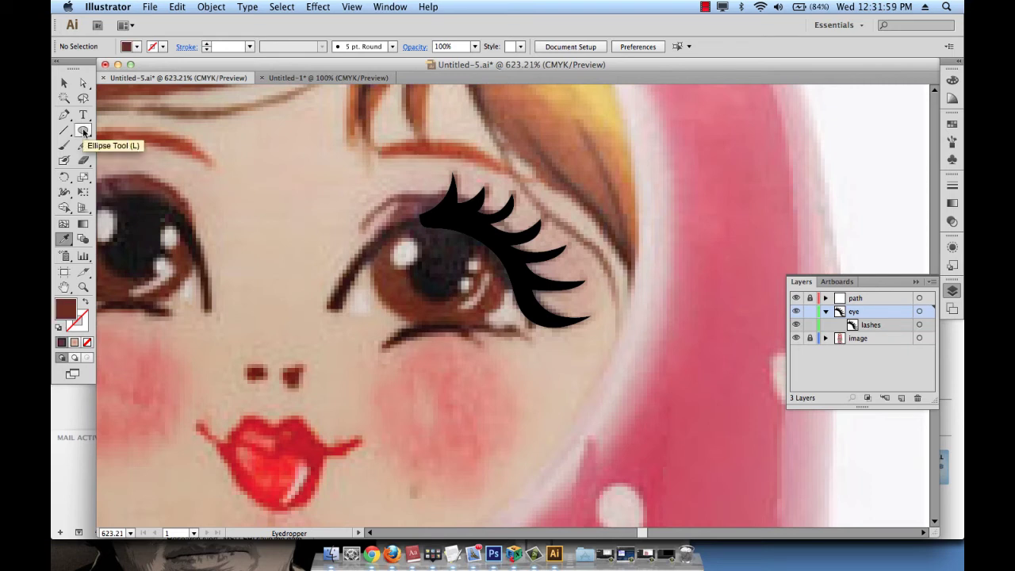
left_click(83, 131)
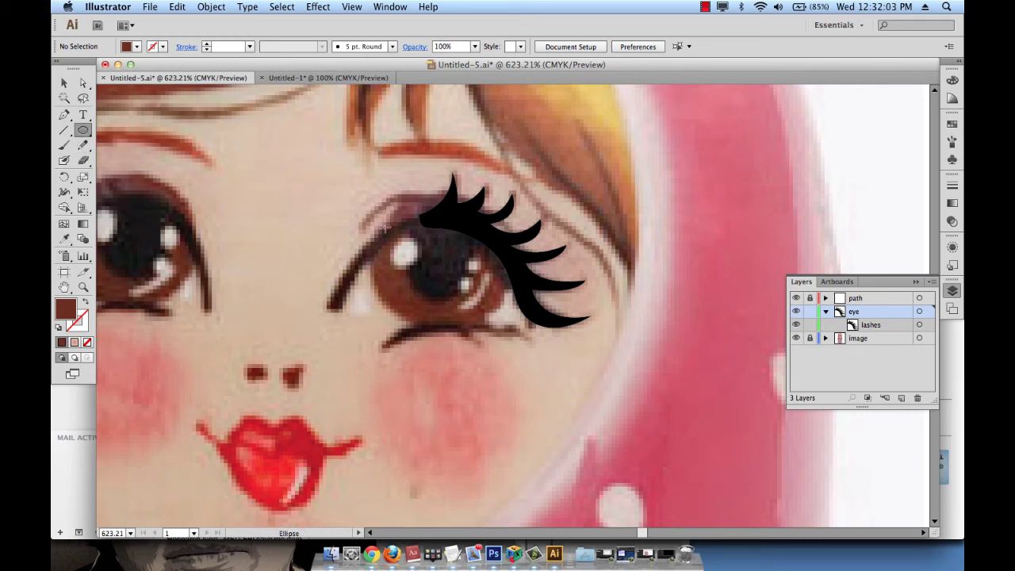
left_click_drag(383, 231, 512, 342)
Step: Nudge the brown ellipse into position until it lines up with the iris
left_click(63, 82)
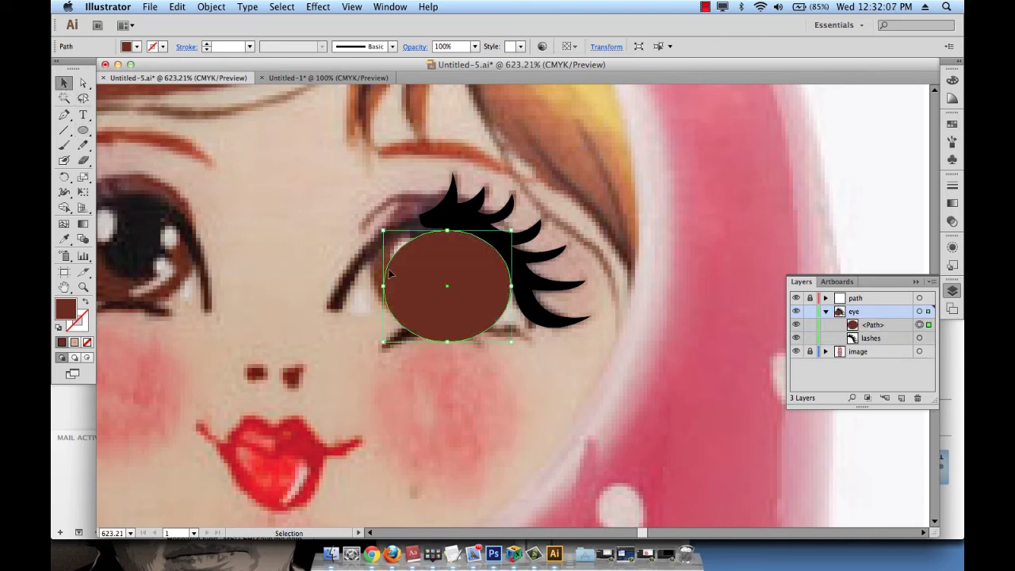
left_click_drag(420, 289, 410, 278)
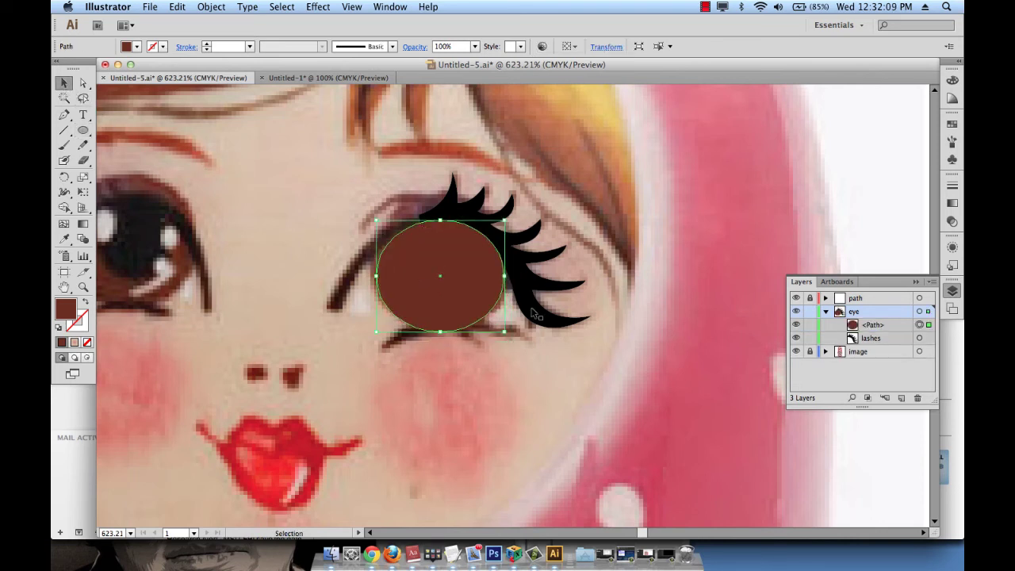
left_click(670, 317)
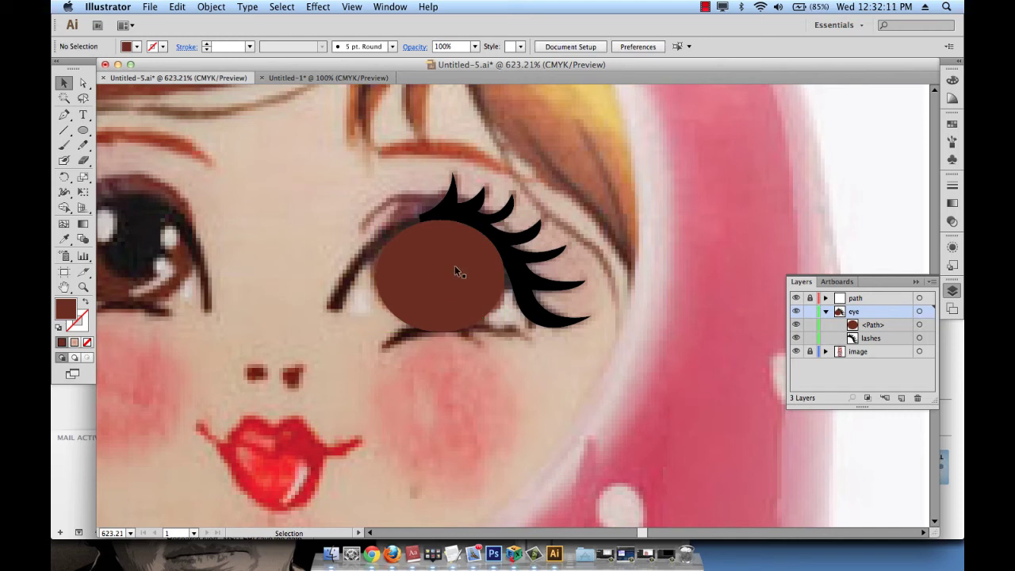
left_click_drag(455, 265, 432, 304)
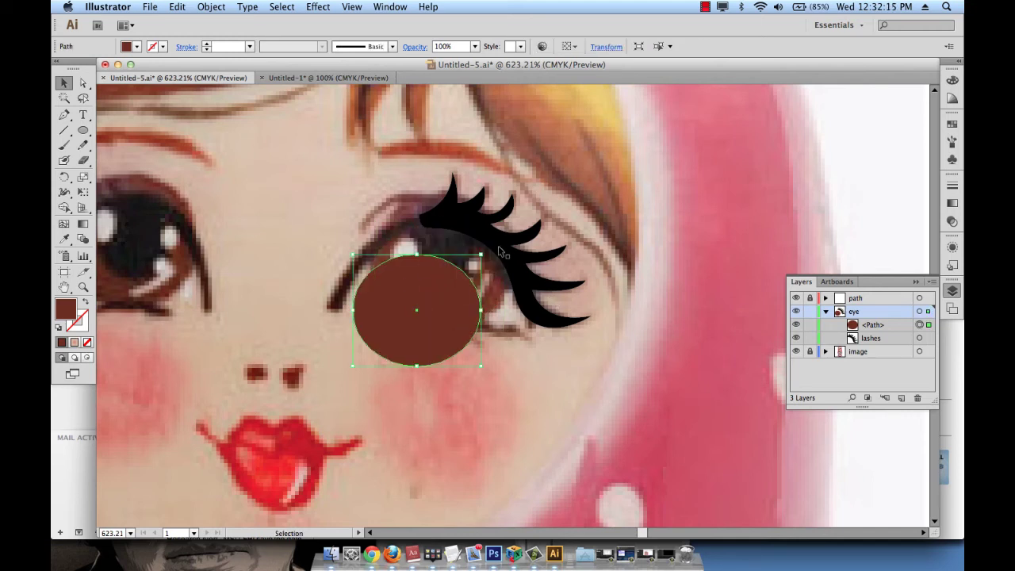
left_click_drag(386, 313, 406, 286)
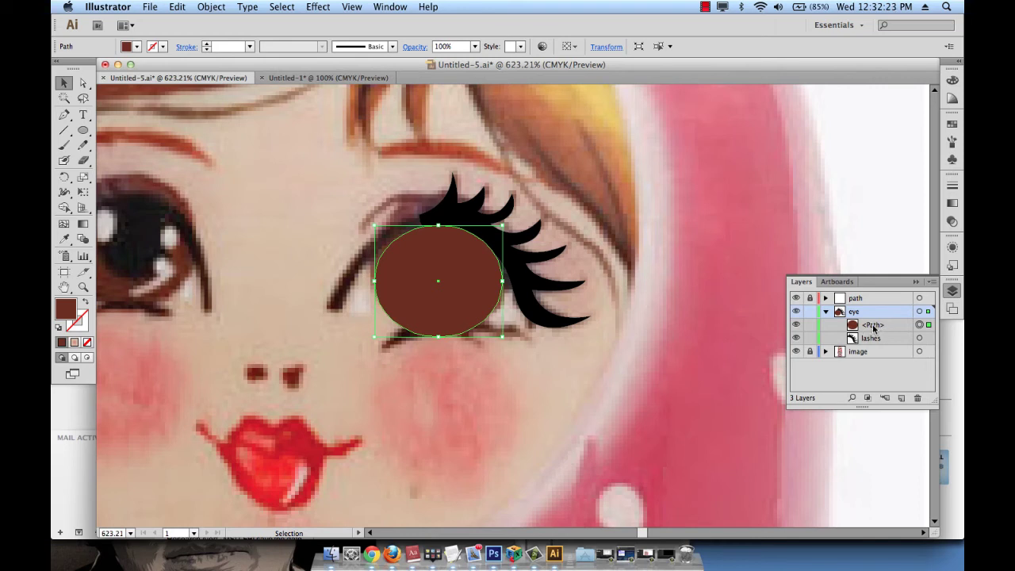
Step: Rename the brown ellipse's <Path> to 'iris' and move it below 'lashes' in the eye layer
double_click(874, 326)
type("iris")
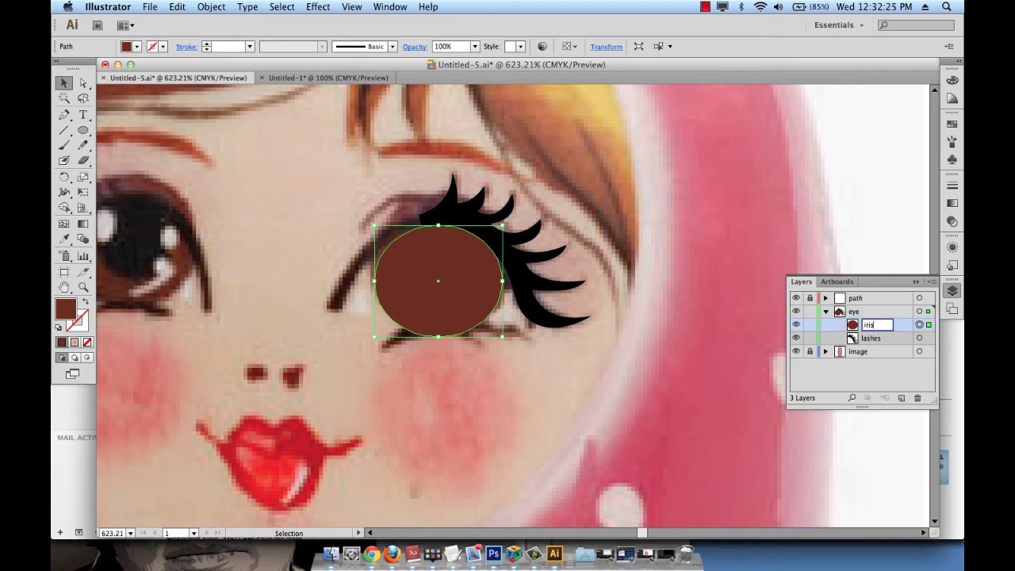
key("Return")
left_click_drag(880, 326, 883, 347)
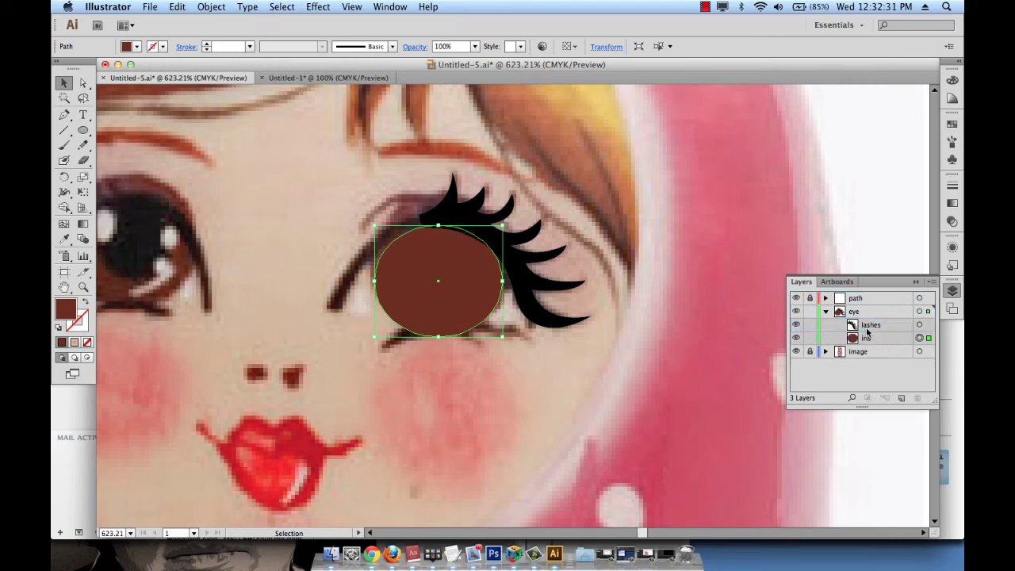
left_click(607, 222)
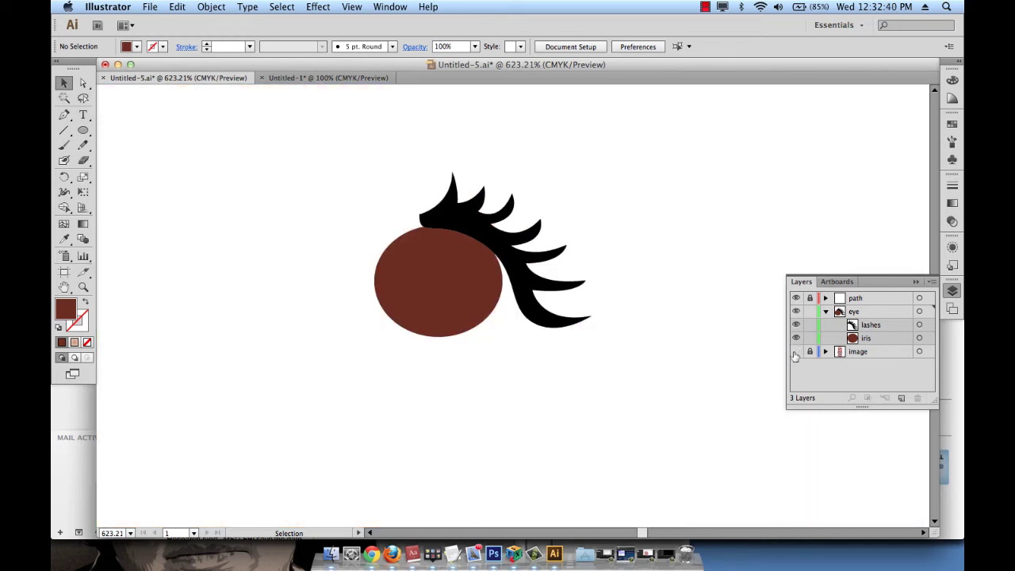
Step: Toggle the reference photo off and on, hide 'iris', and target the eye layer
left_click(796, 353)
left_click(796, 352)
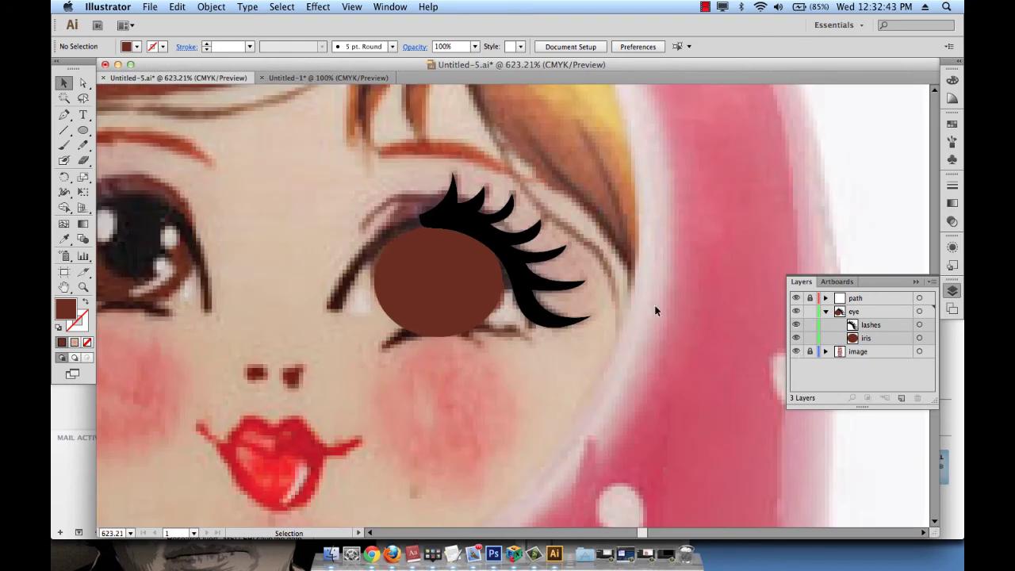
left_click(797, 338)
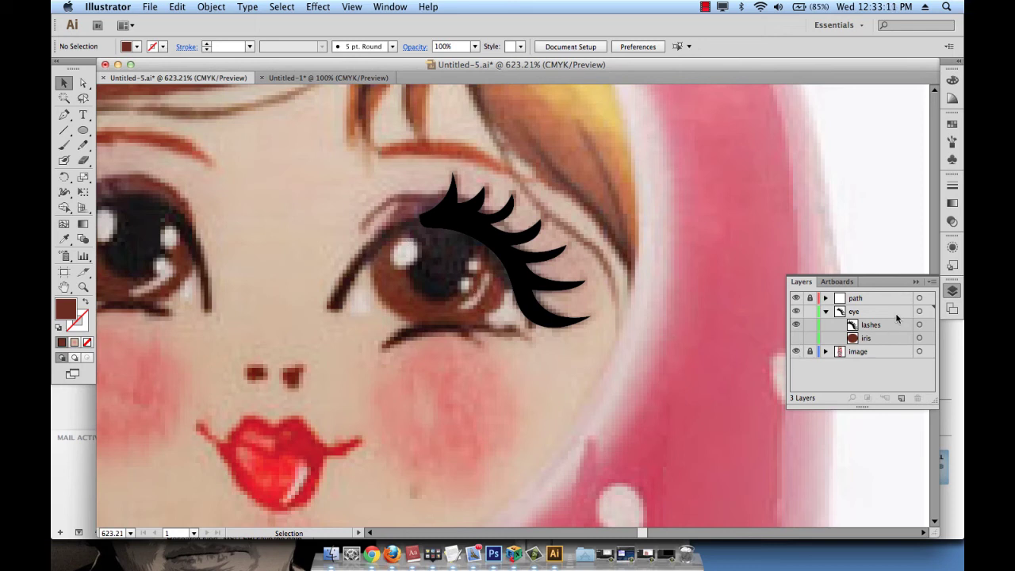
left_click(874, 312)
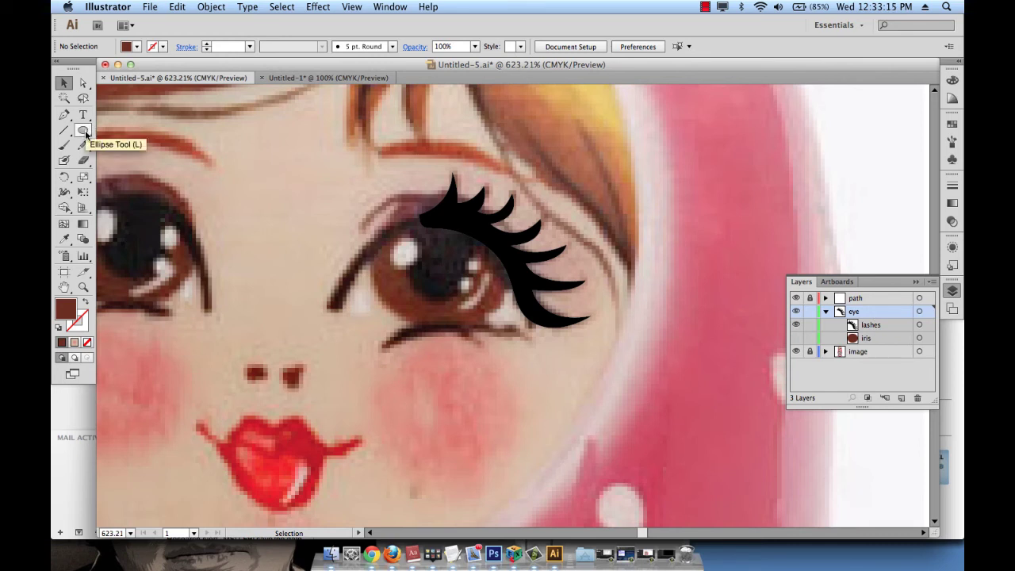
Step: Sample the photo's near-black pupil colour and draw a matching oval over the pupil
key("i")
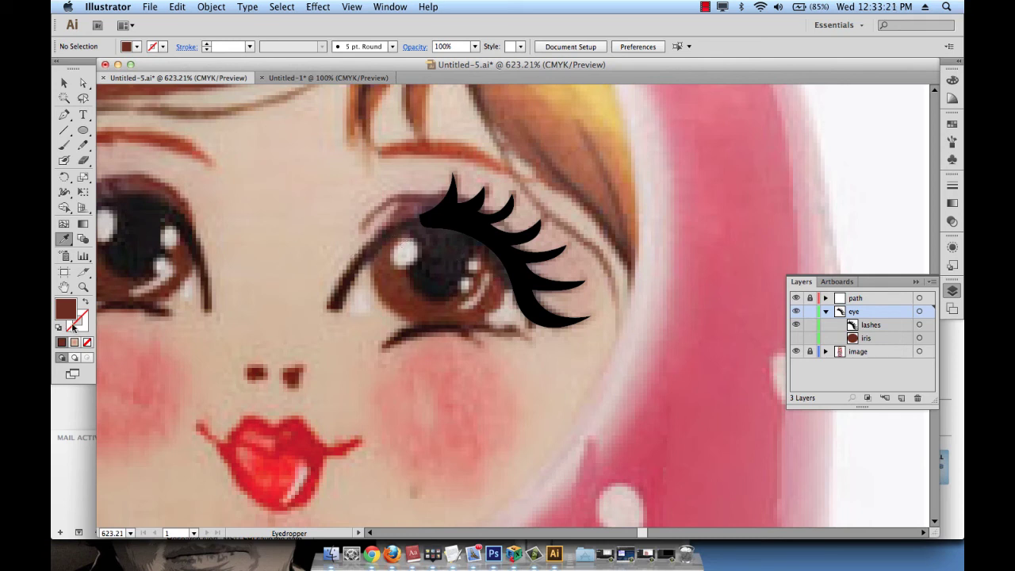
left_click(451, 268)
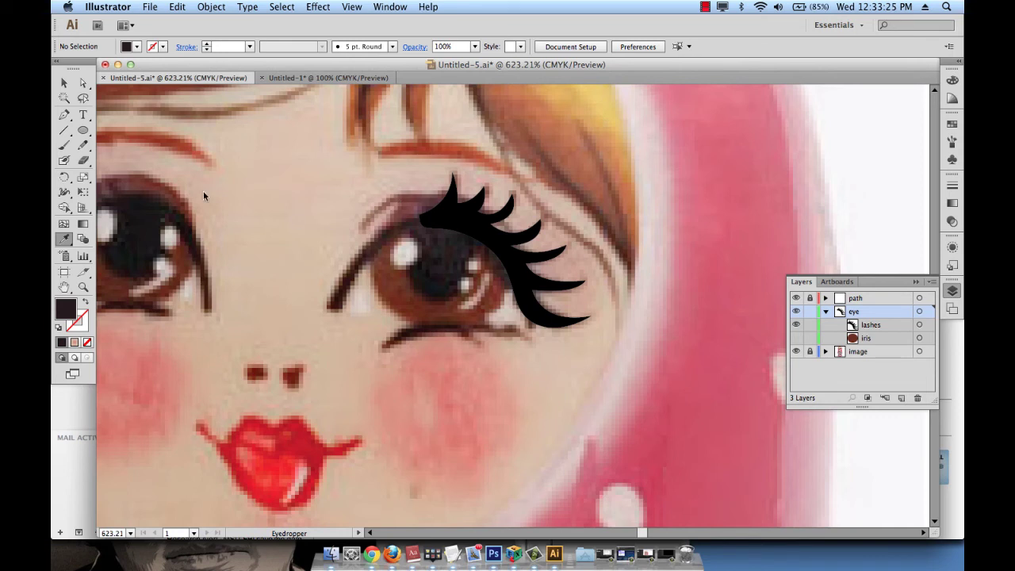
left_click(82, 132)
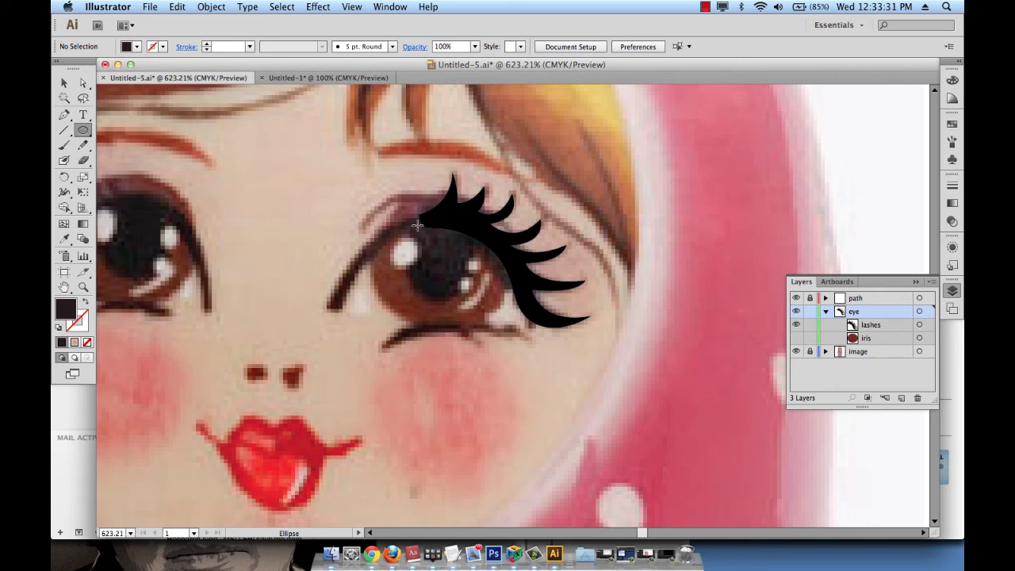
left_click_drag(413, 222, 466, 303)
left_click(64, 83)
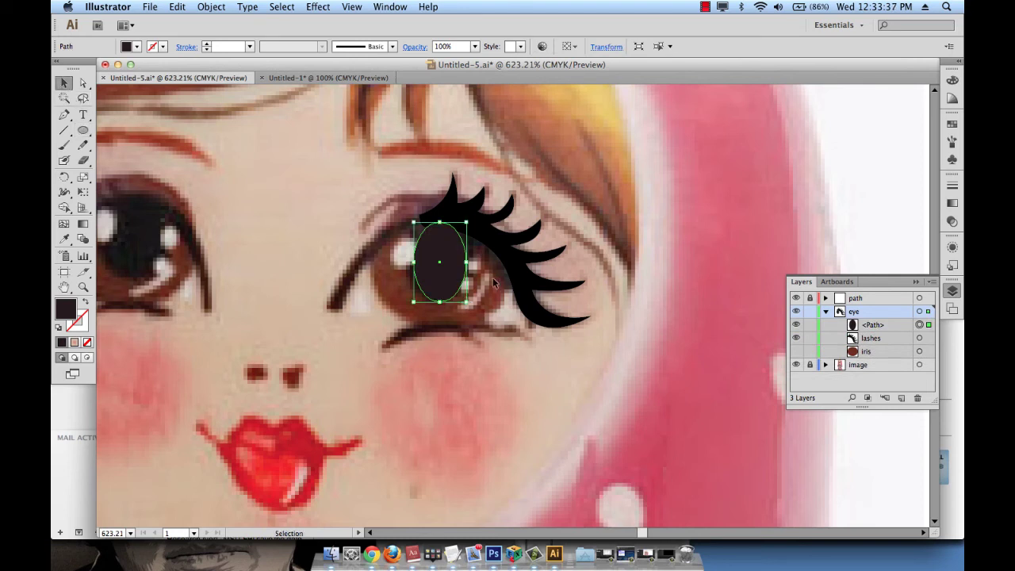
left_click_drag(451, 282, 452, 280)
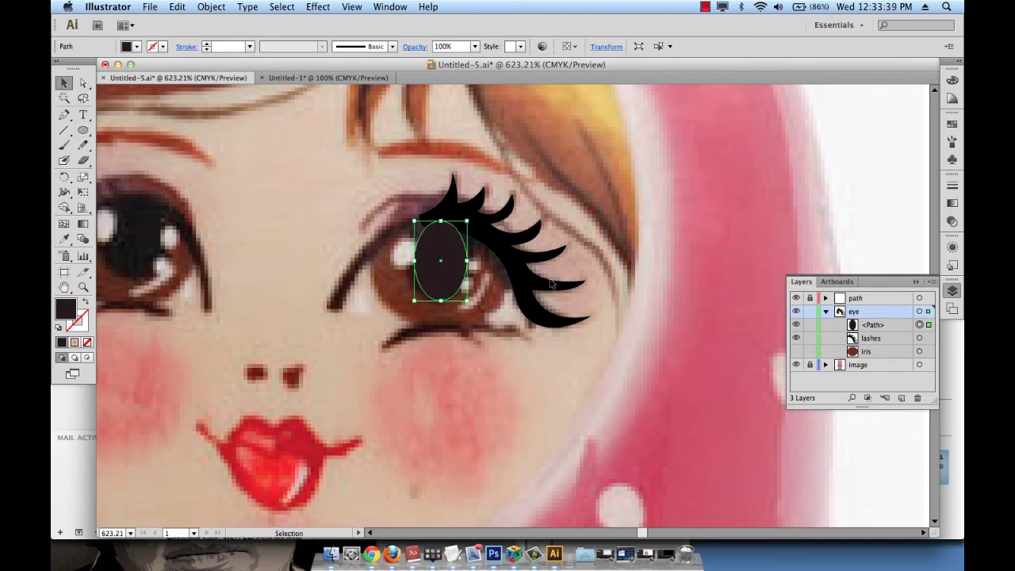
Step: Name the oval 'pupil' and stack it between 'lashes' and 'iris', briefly checking with iris shown
left_click(871, 325)
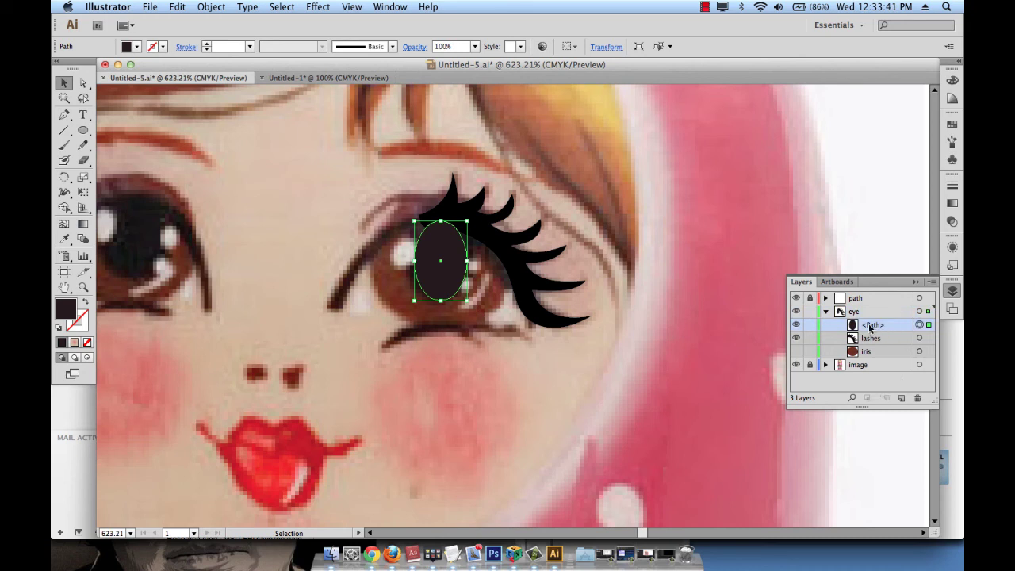
double_click(871, 325)
type("pupil")
key("Return")
left_click_drag(877, 331, 874, 344)
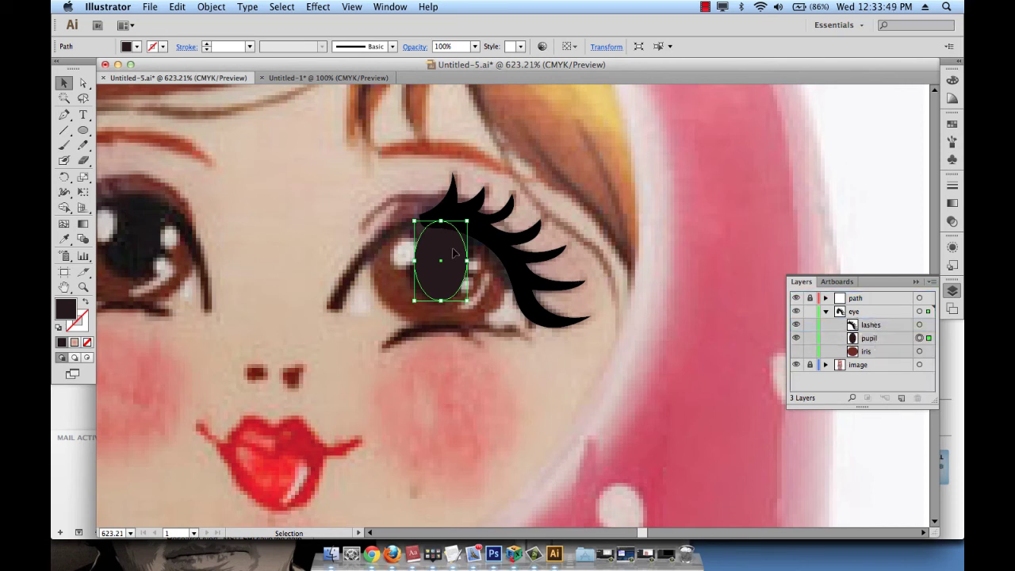
left_click(796, 351)
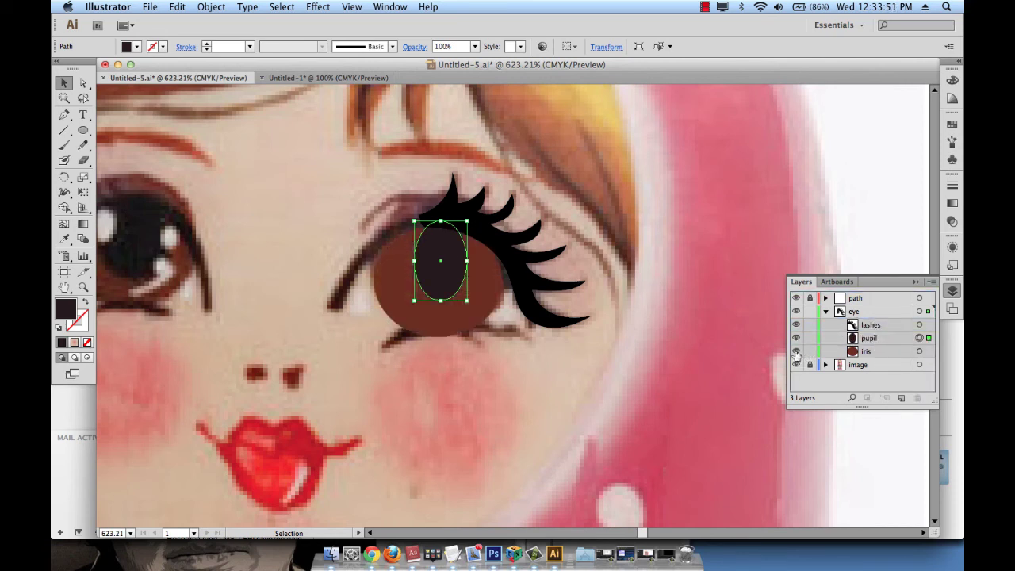
left_click(796, 351)
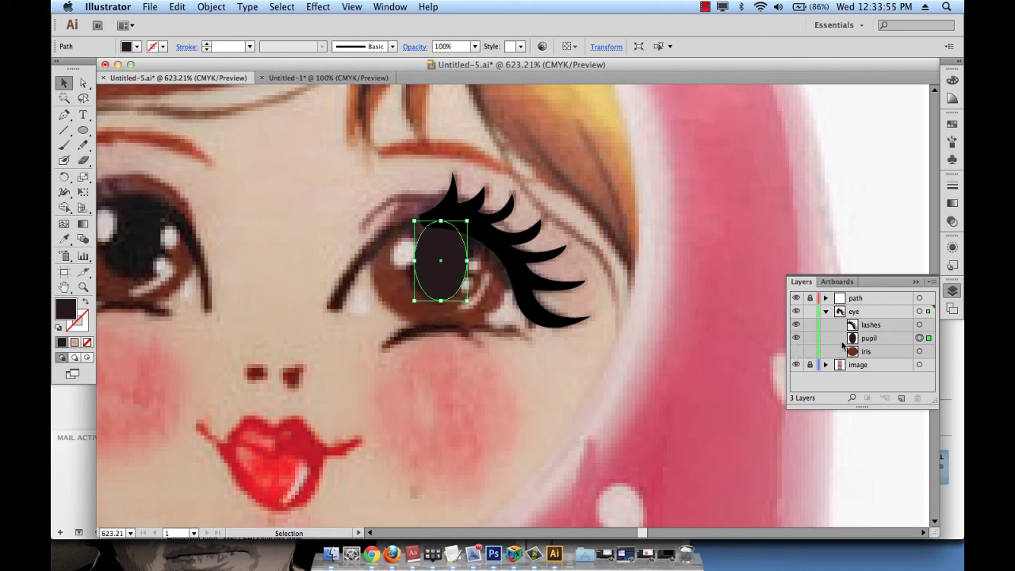
Step: Target the eye layer and Ellipse tool, undoing an accidental white fill on the pupil
left_click(860, 312)
left_click(84, 131)
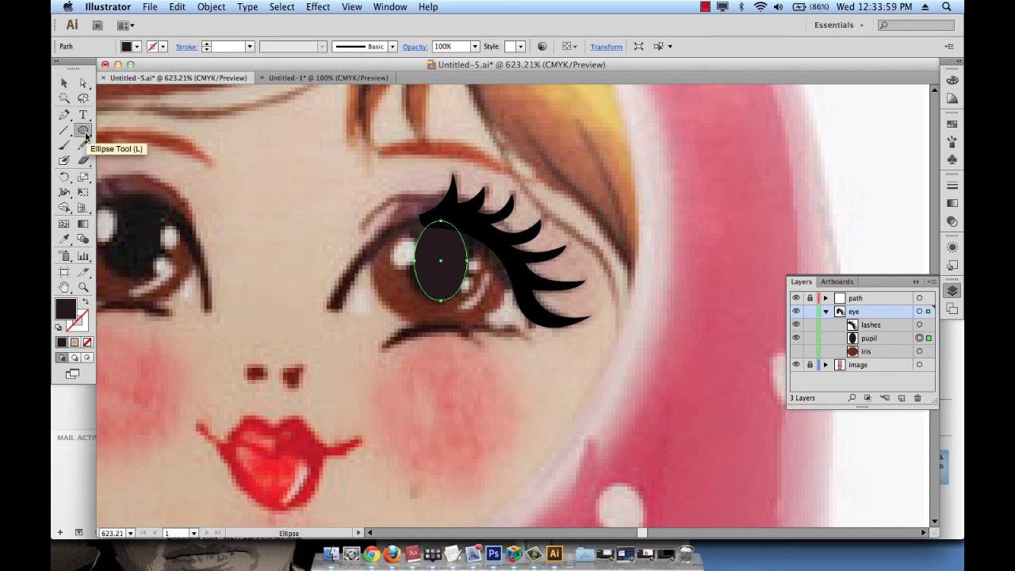
left_click(134, 45)
left_click(77, 68)
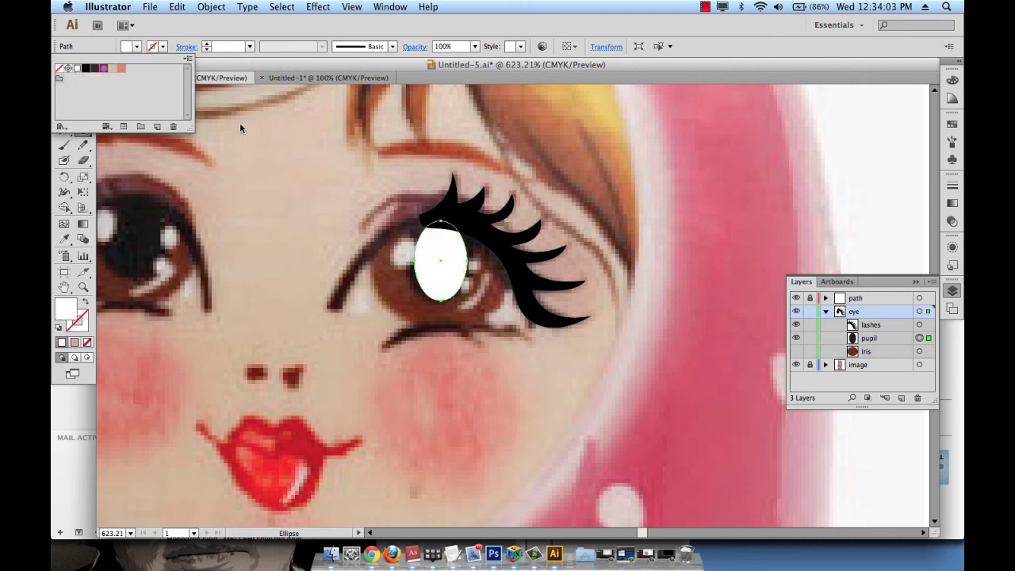
key("super+z")
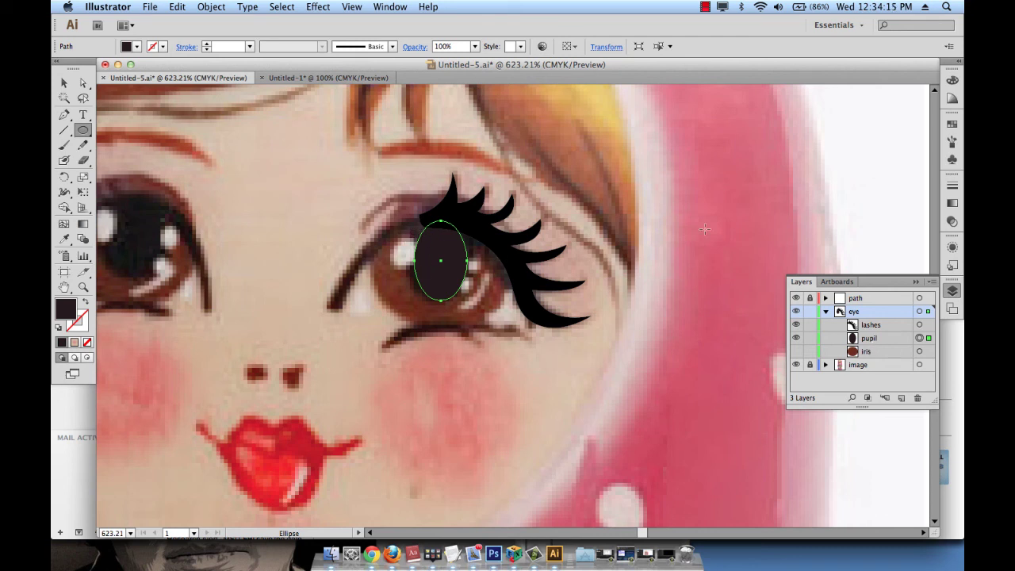
key("v")
left_click(859, 188, "super")
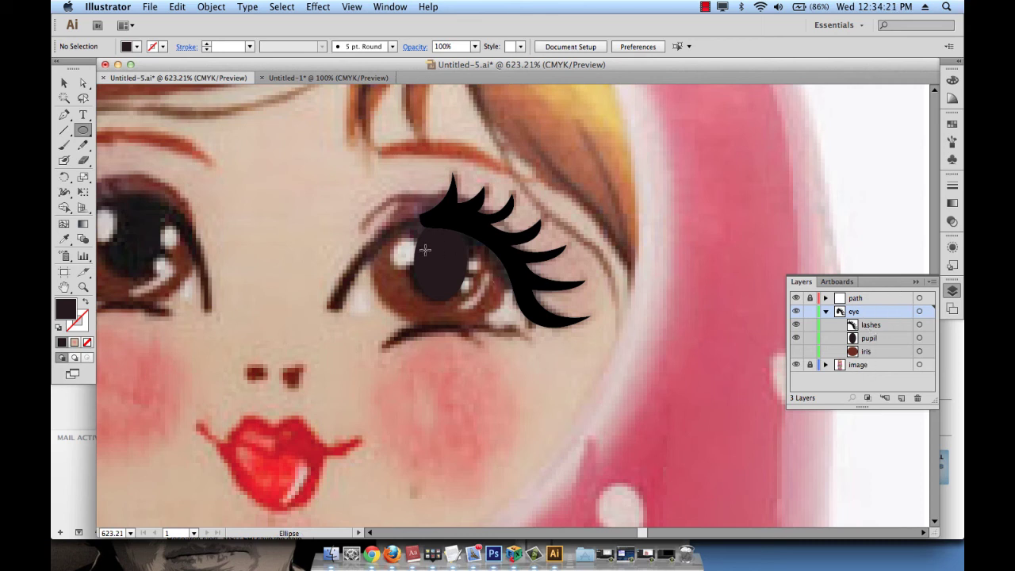
Step: Draw a small white-filled circle and a small white ellipse as pupil highlights
left_click_drag(398, 246, 418, 265)
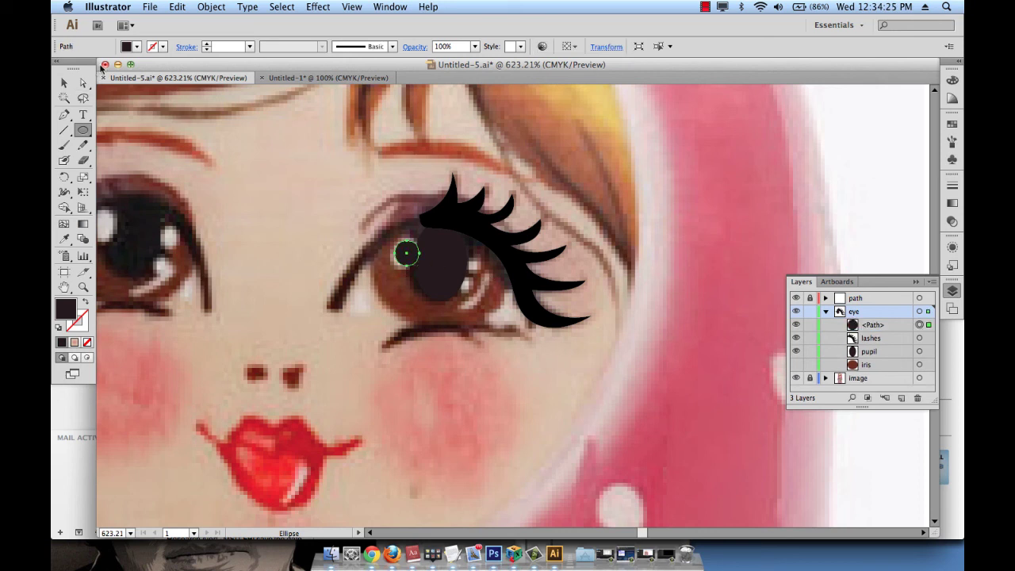
left_click(137, 46)
left_click(77, 69)
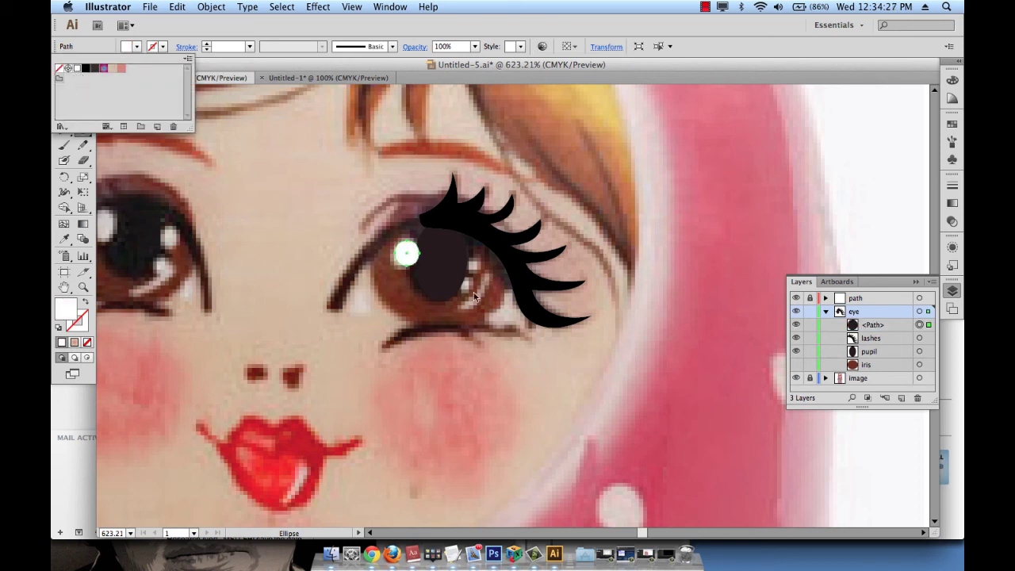
left_click(471, 261)
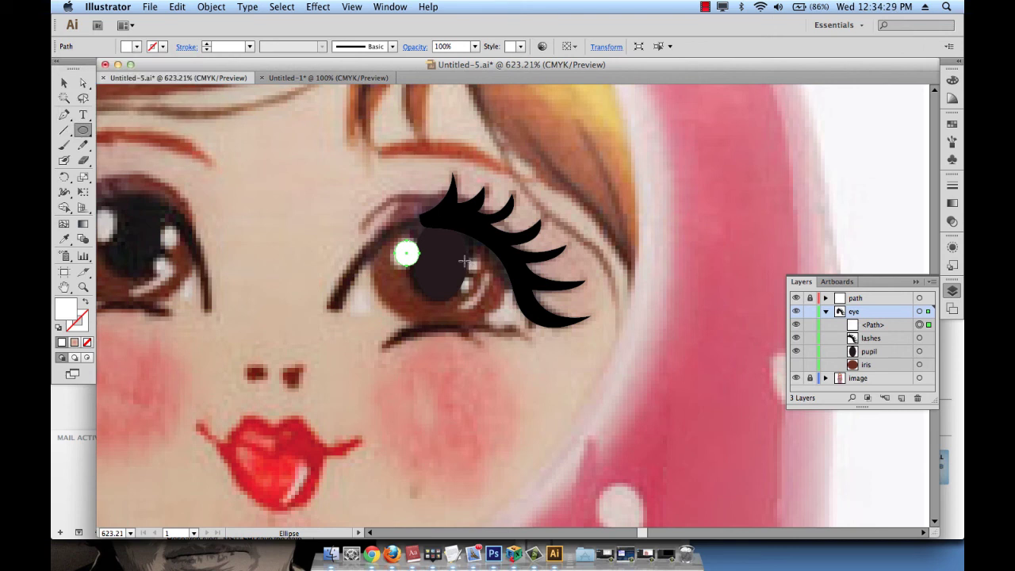
mouse_move(464, 260)
left_mouse_down()
mouse_move(480, 275)
mouse_move(469, 293)
left_mouse_up()
key("super+h")
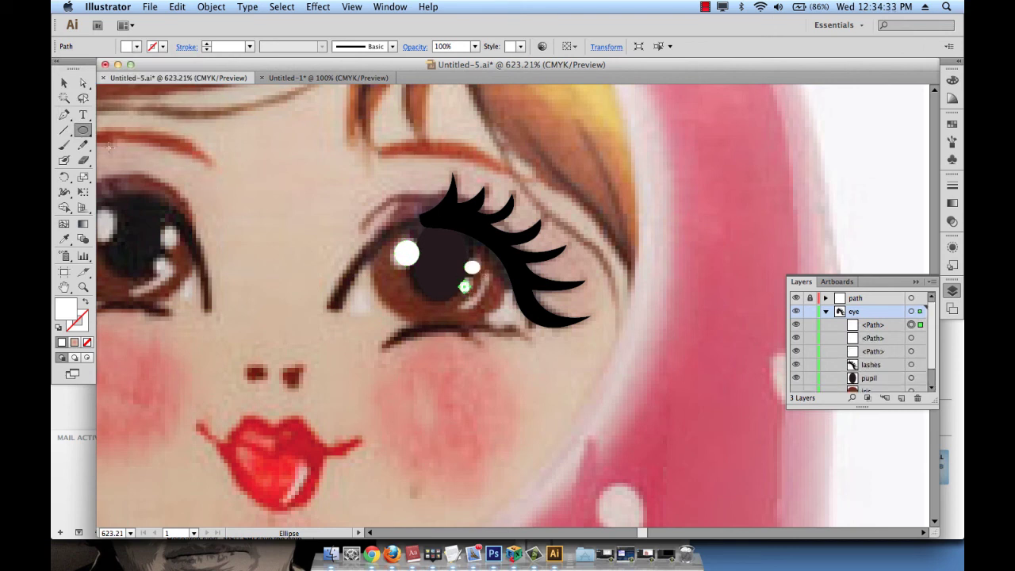
Step: Paint a white curved Paintbrush stroke on the lower pupil with 0.005 in weight
left_click(64, 145)
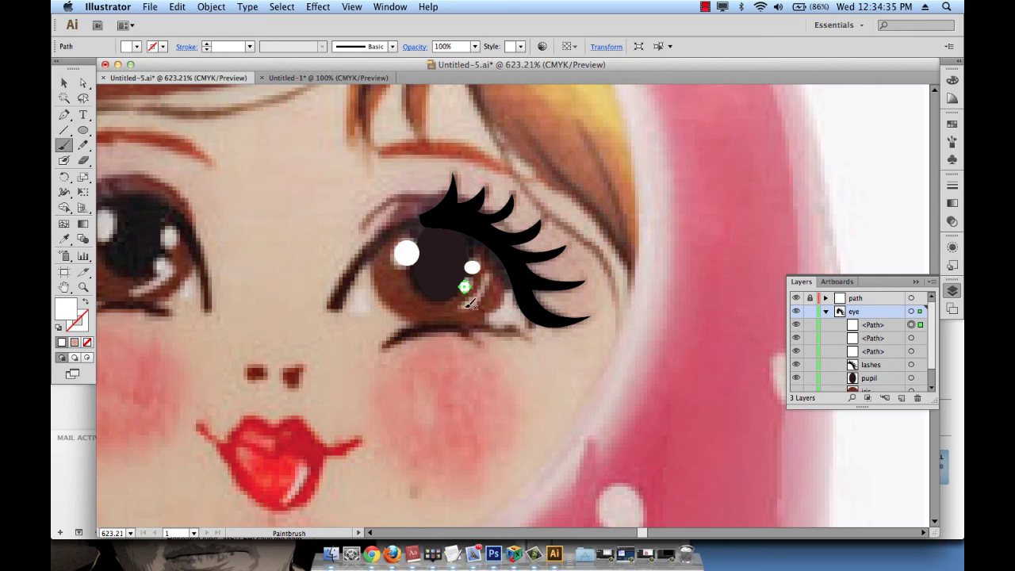
left_click_drag(468, 308, 496, 272)
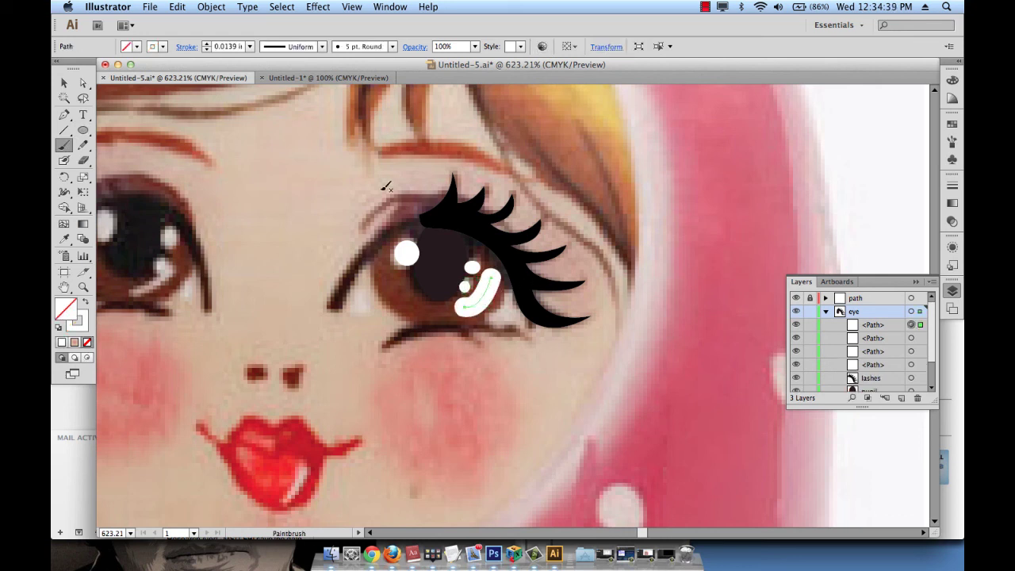
left_click(227, 47)
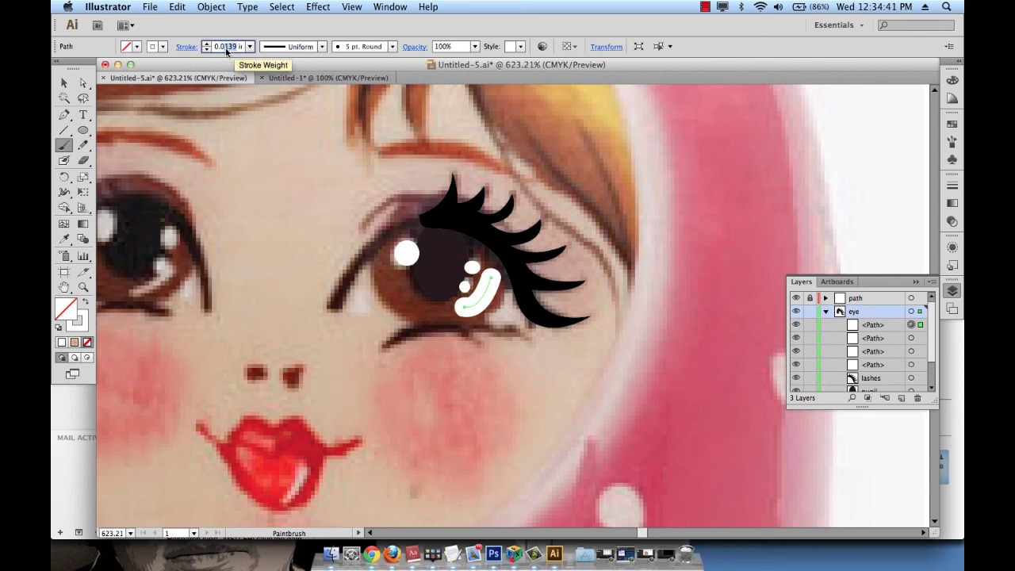
key("BackSpace")
key("BackSpace")
key("BackSpace")
key("BackSpace")
type("0")
key("Return")
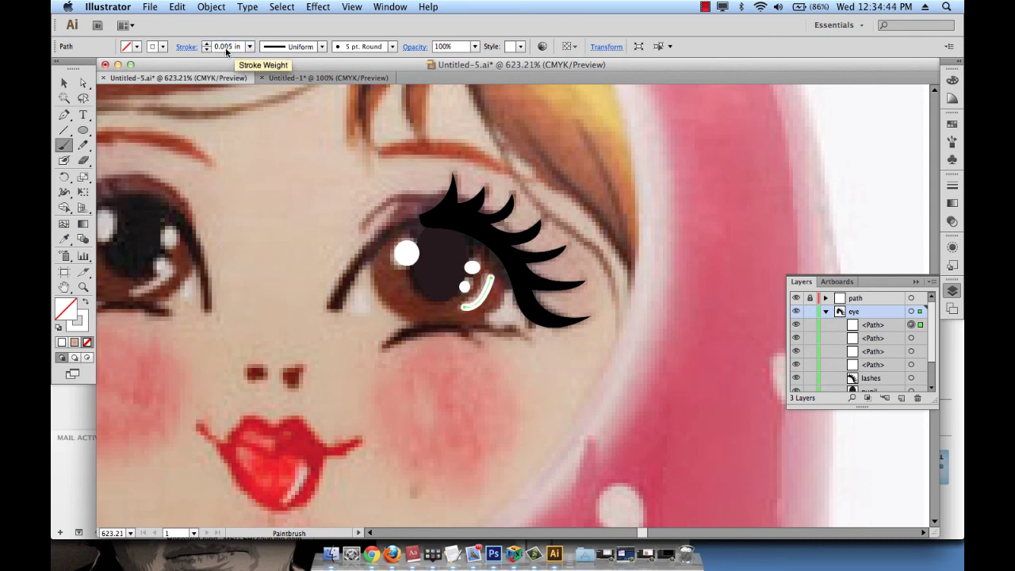
Step: Make the iris layer visible again and deselect everything
left_click(64, 83)
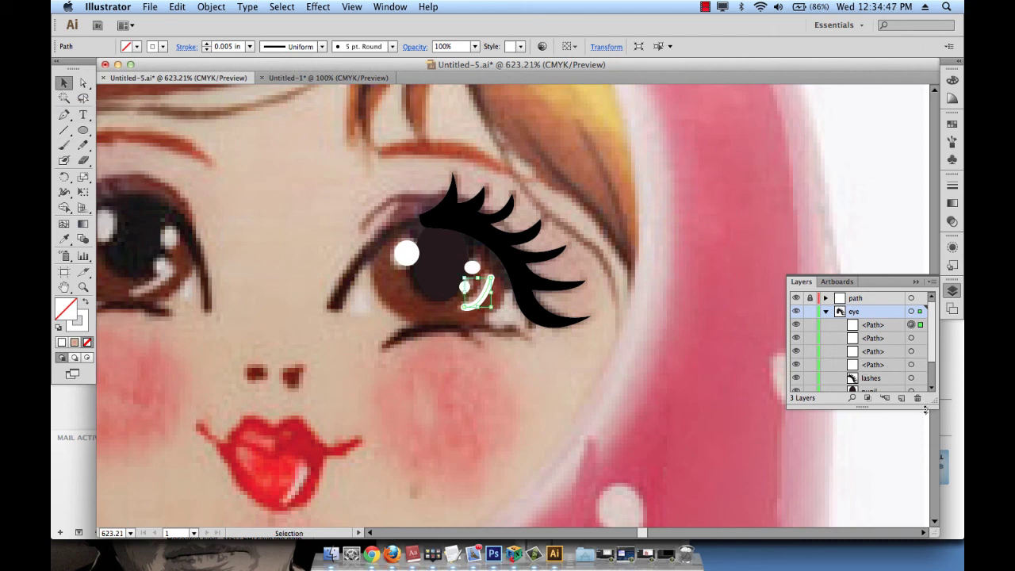
left_click_drag(925, 409, 926, 453)
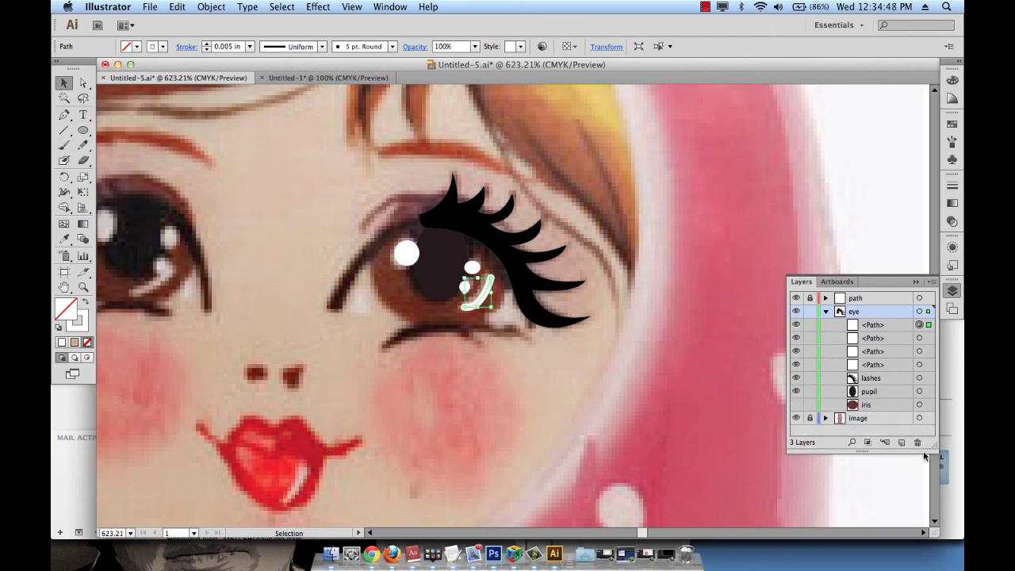
left_click(796, 405)
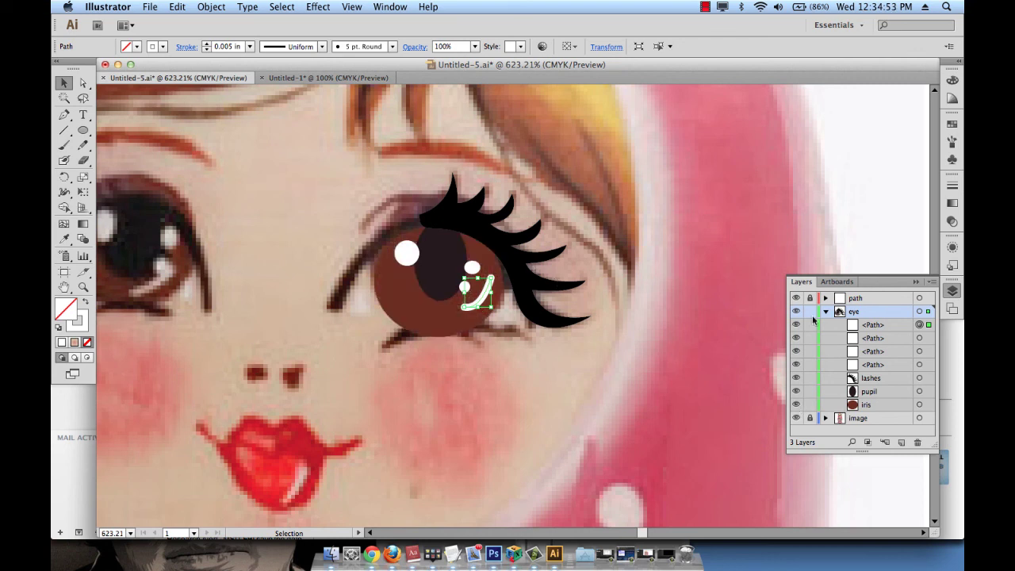
left_click(891, 217)
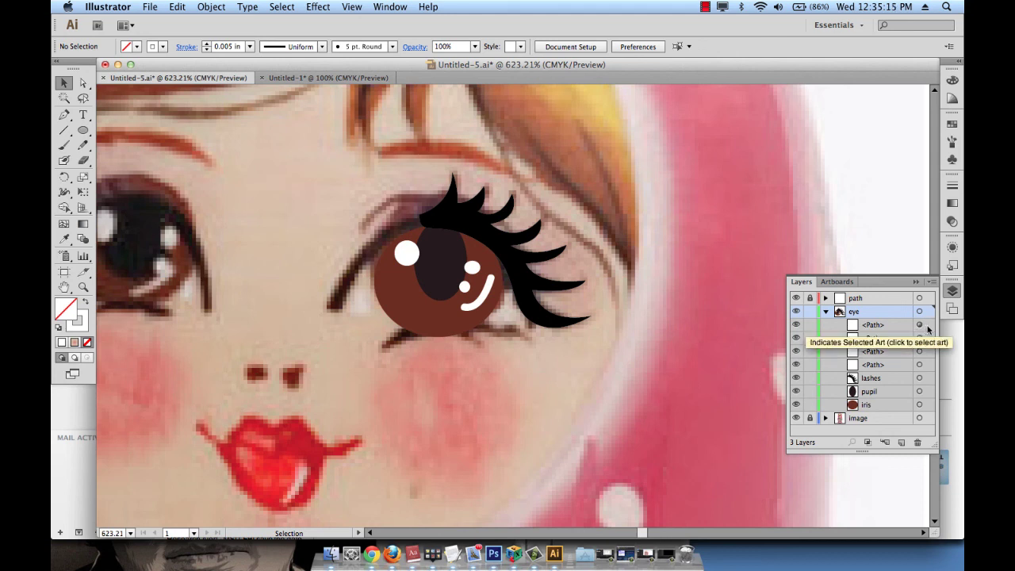
Step: Name the curved stroke 'white' and the small dot 'small3' in the Layers panel
left_click(929, 326)
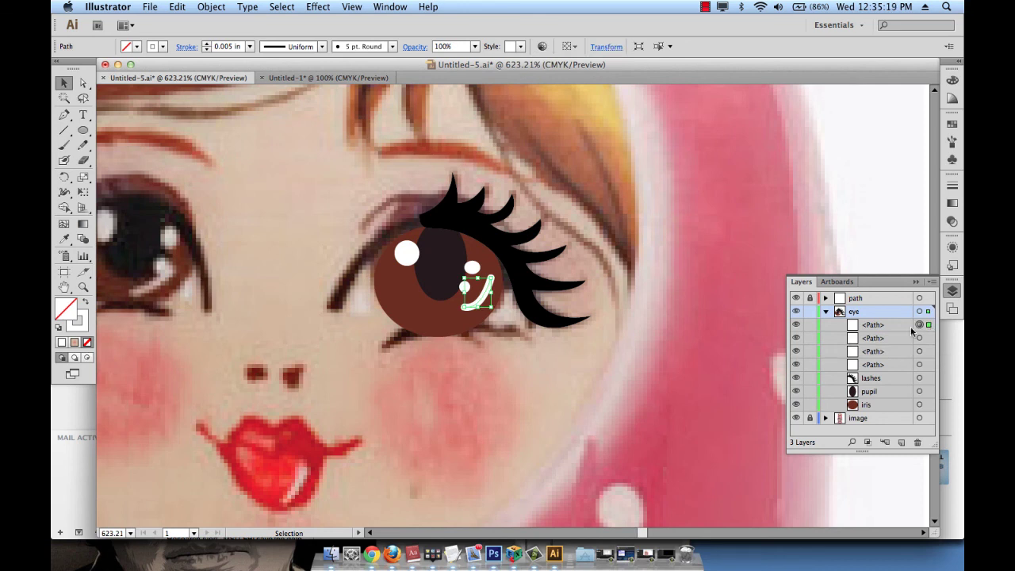
double_click(876, 326)
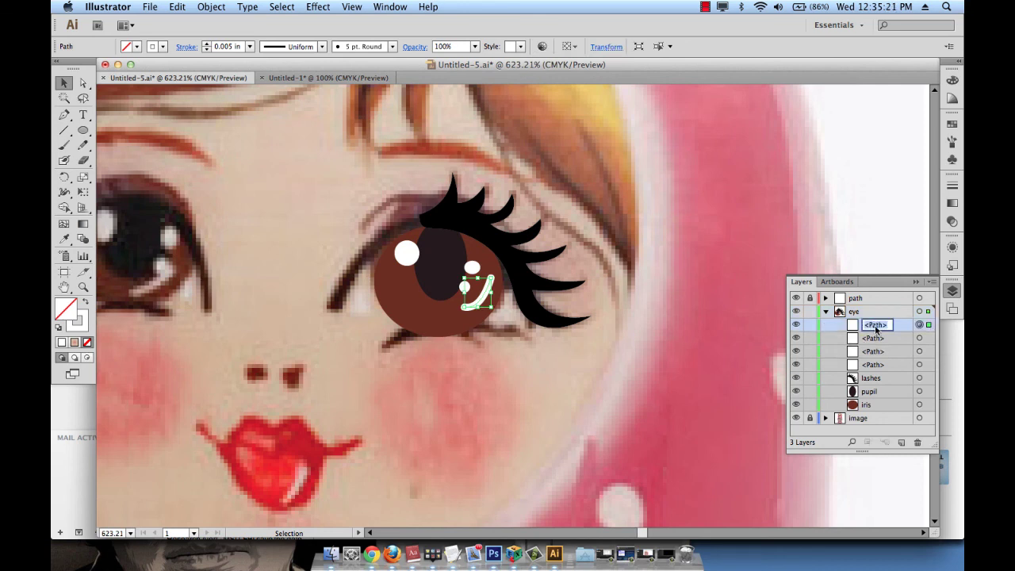
type("whi")
type("te")
key("Return")
left_click(928, 337)
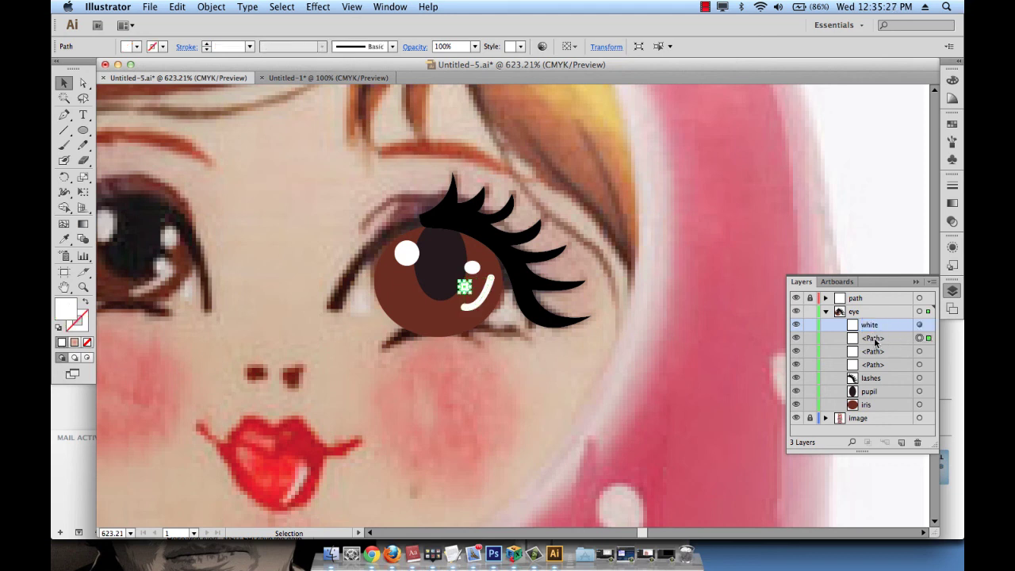
double_click(874, 339)
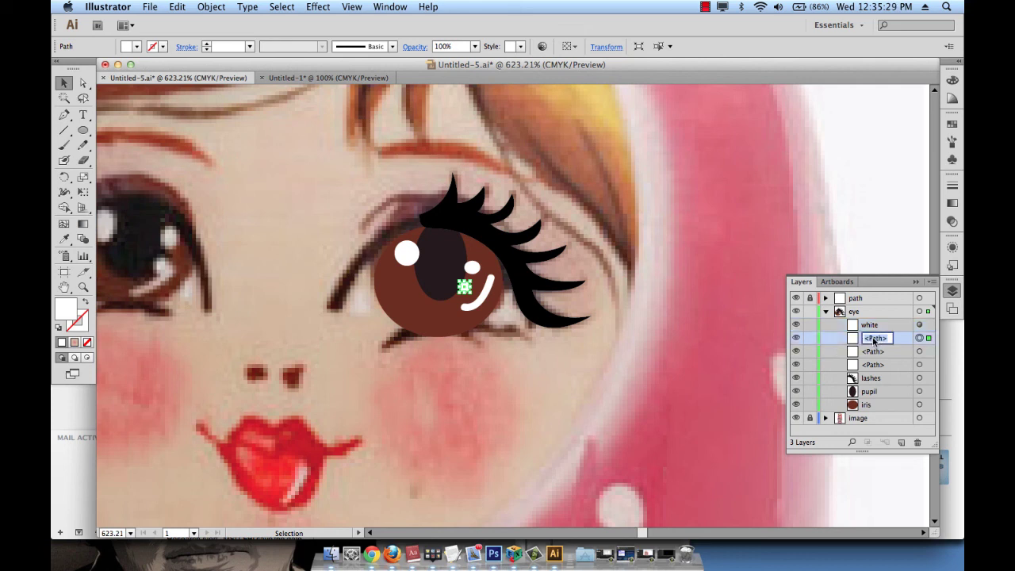
type("small3")
key("Return")
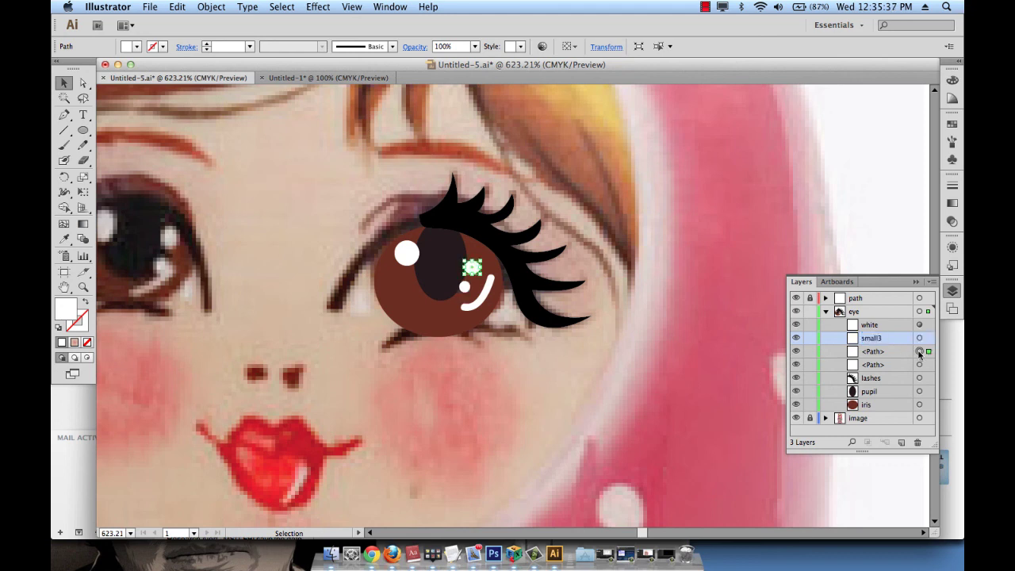
Step: Name the remaining highlight paths 'small2' and 'small1', then deselect
double_click(874, 354)
type("small")
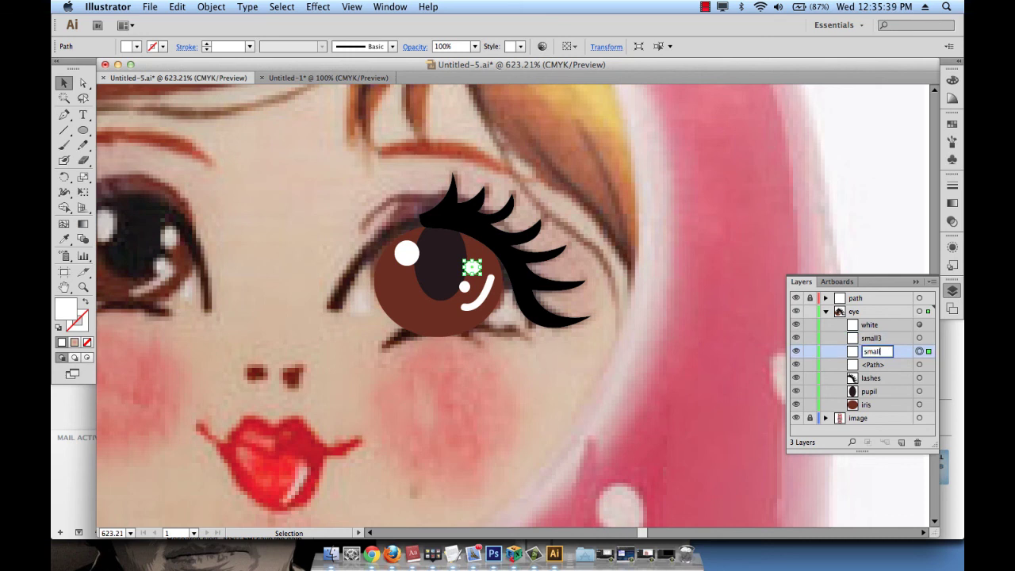
type("2")
key("Return")
left_click(919, 364)
double_click(869, 364)
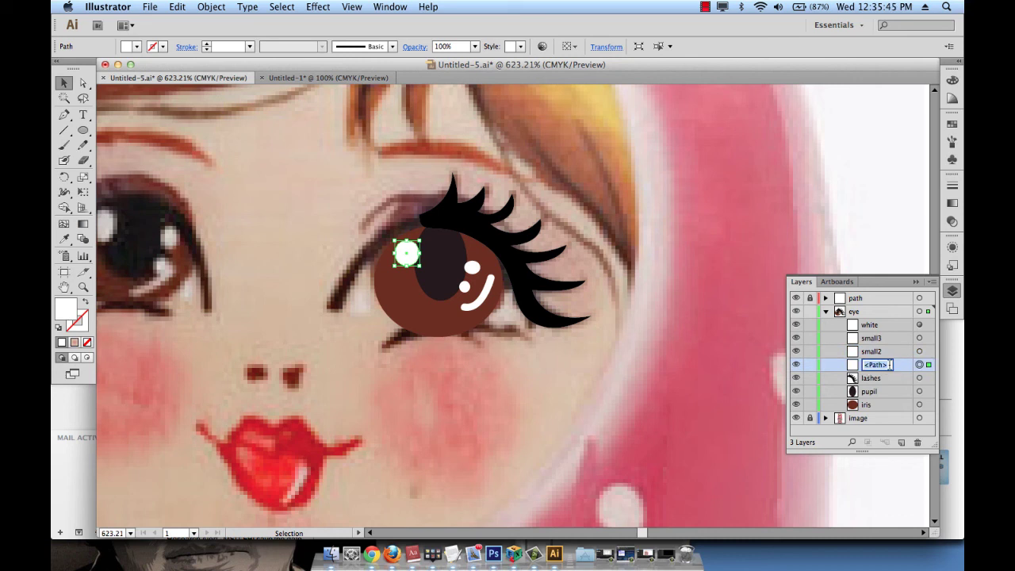
type("small1")
key("Return")
left_click(861, 157)
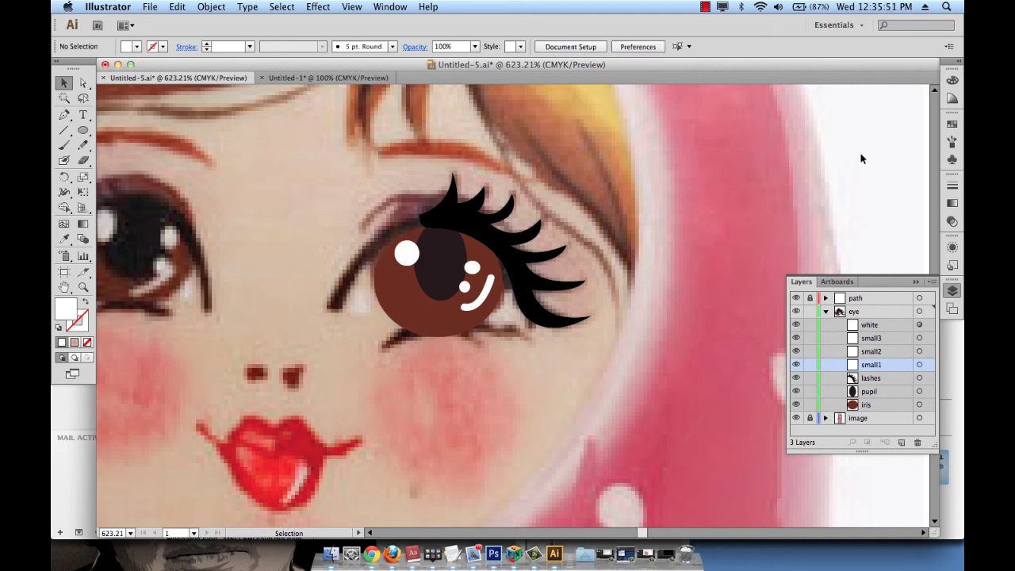